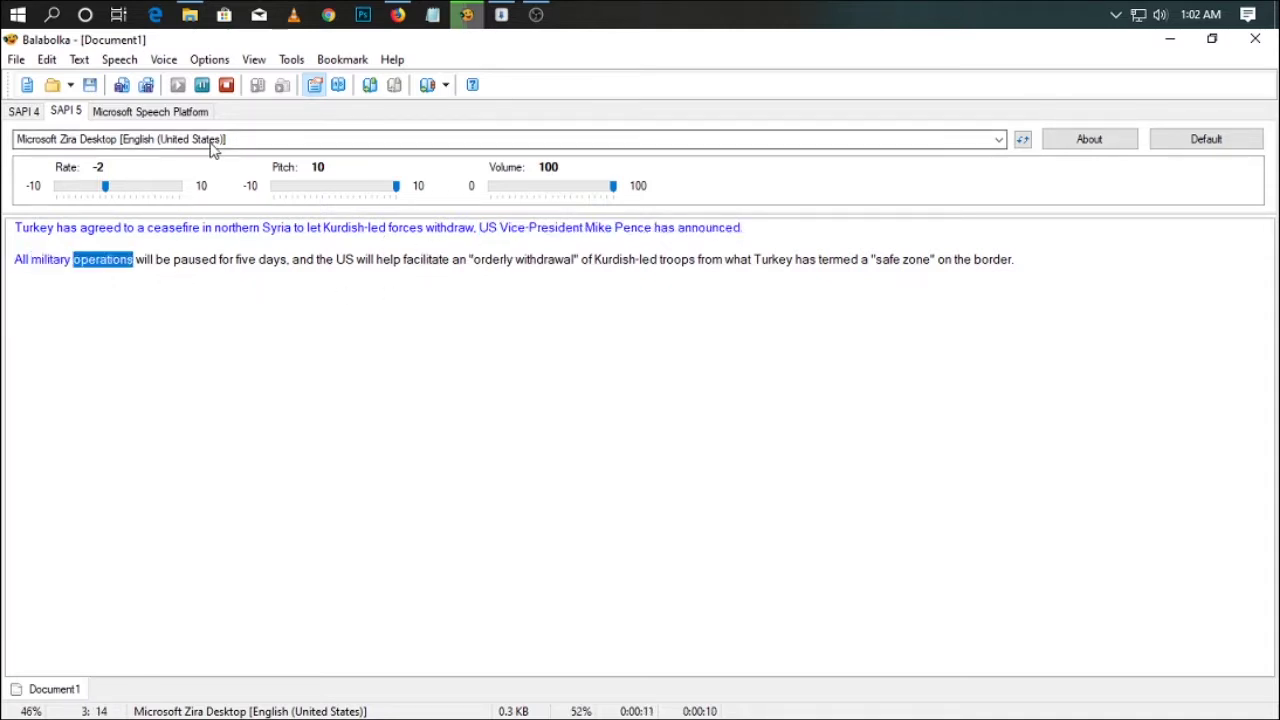
Step: Pause the reading of the news text, resume it, and stop the playback
click(201, 86)
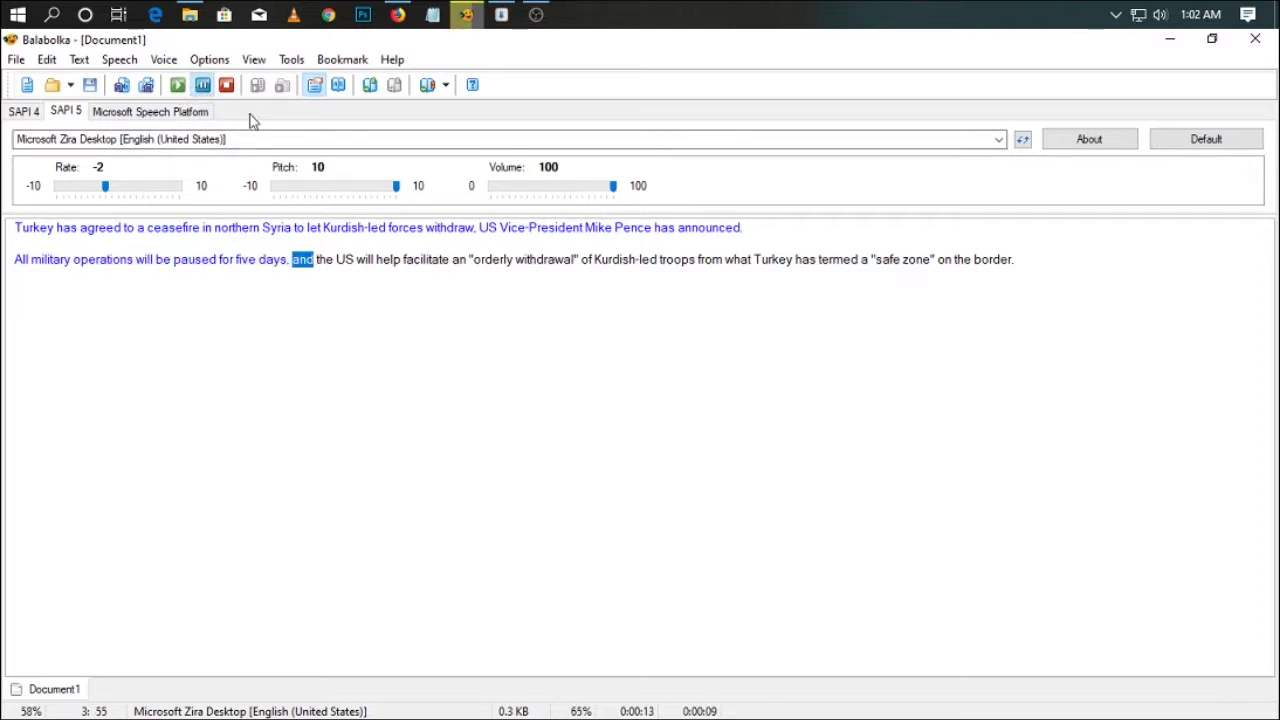
click(178, 87)
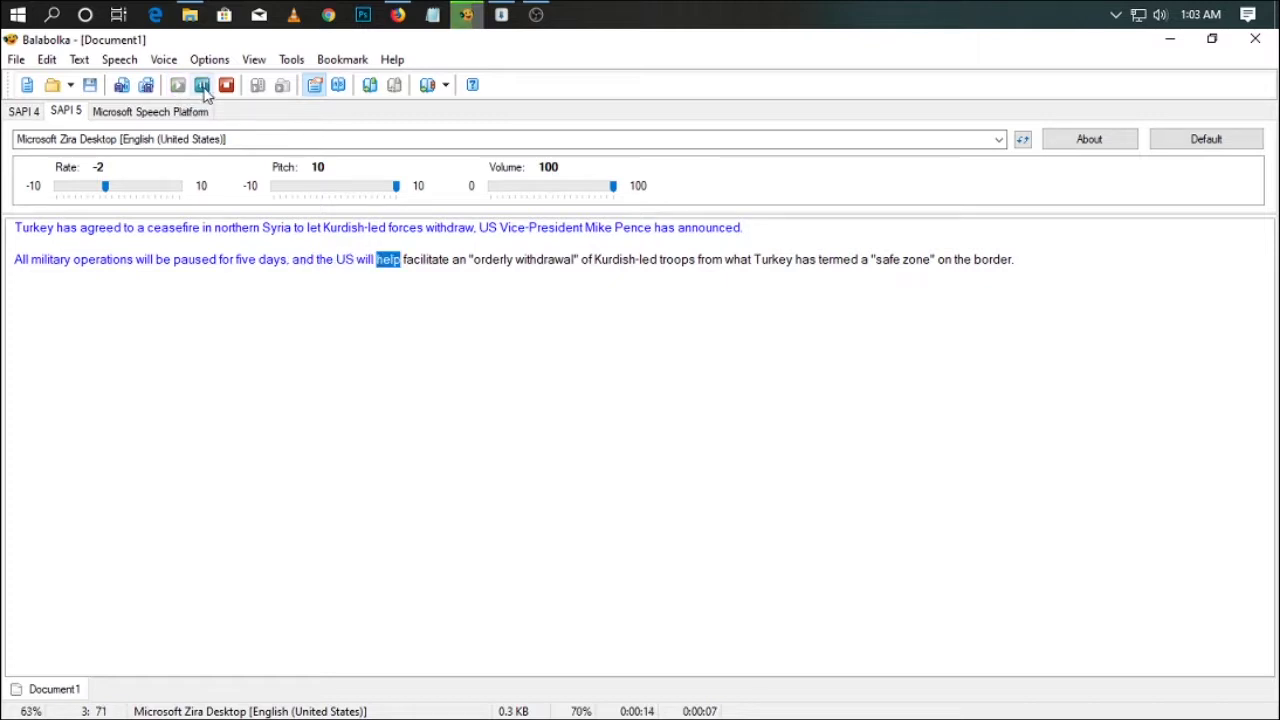
click(226, 87)
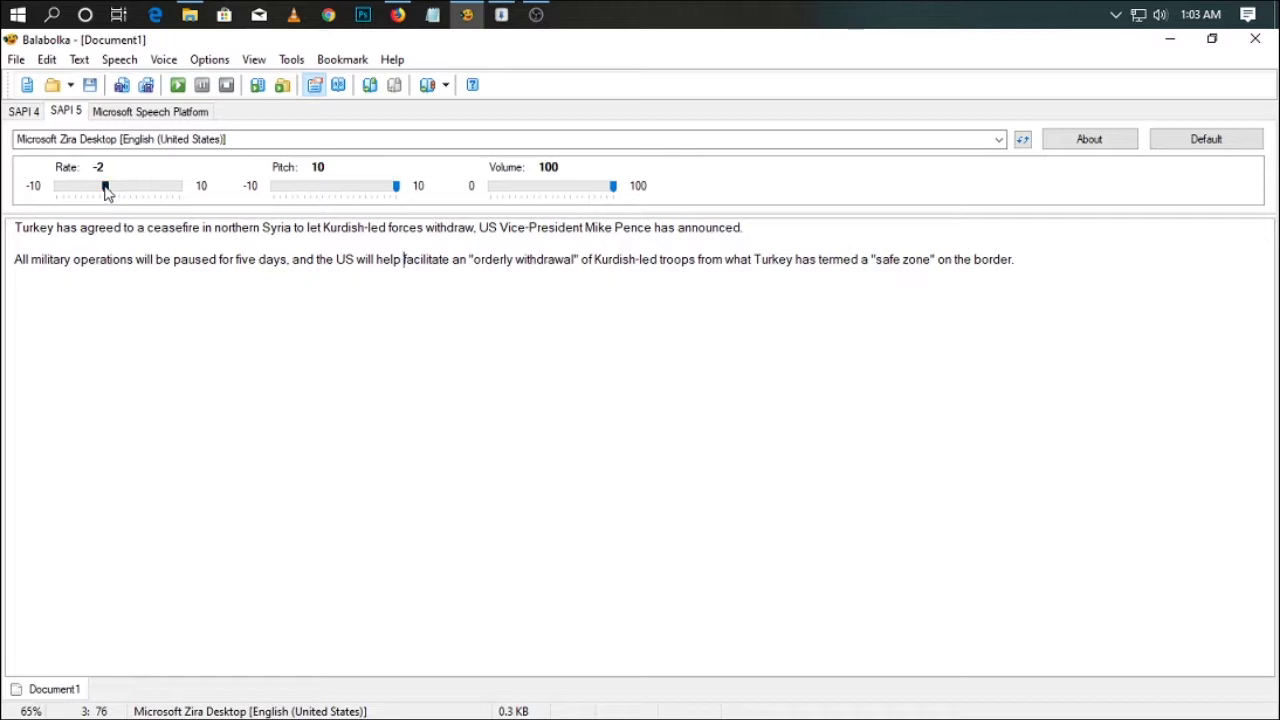
Step: Set the speech rate to -7 and play the text aloud from the current position, pausing after a few words
drag(104, 190, 87, 192)
click(177, 87)
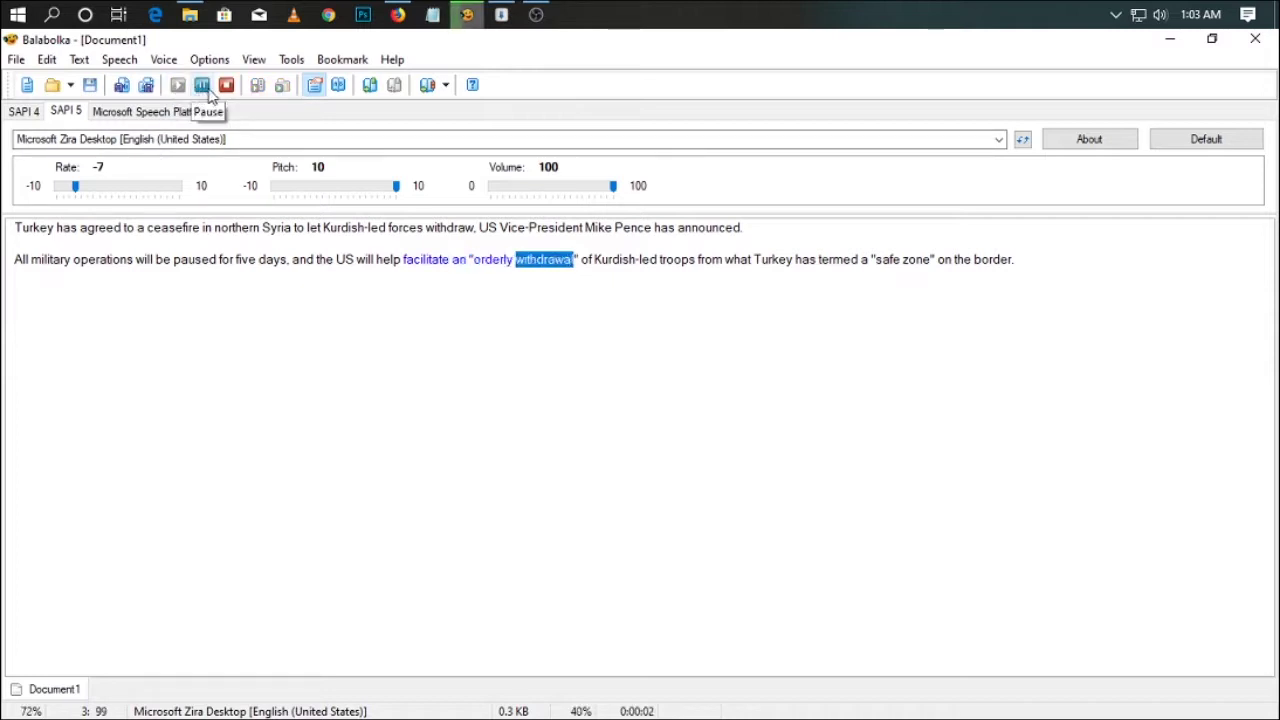
click(201, 87)
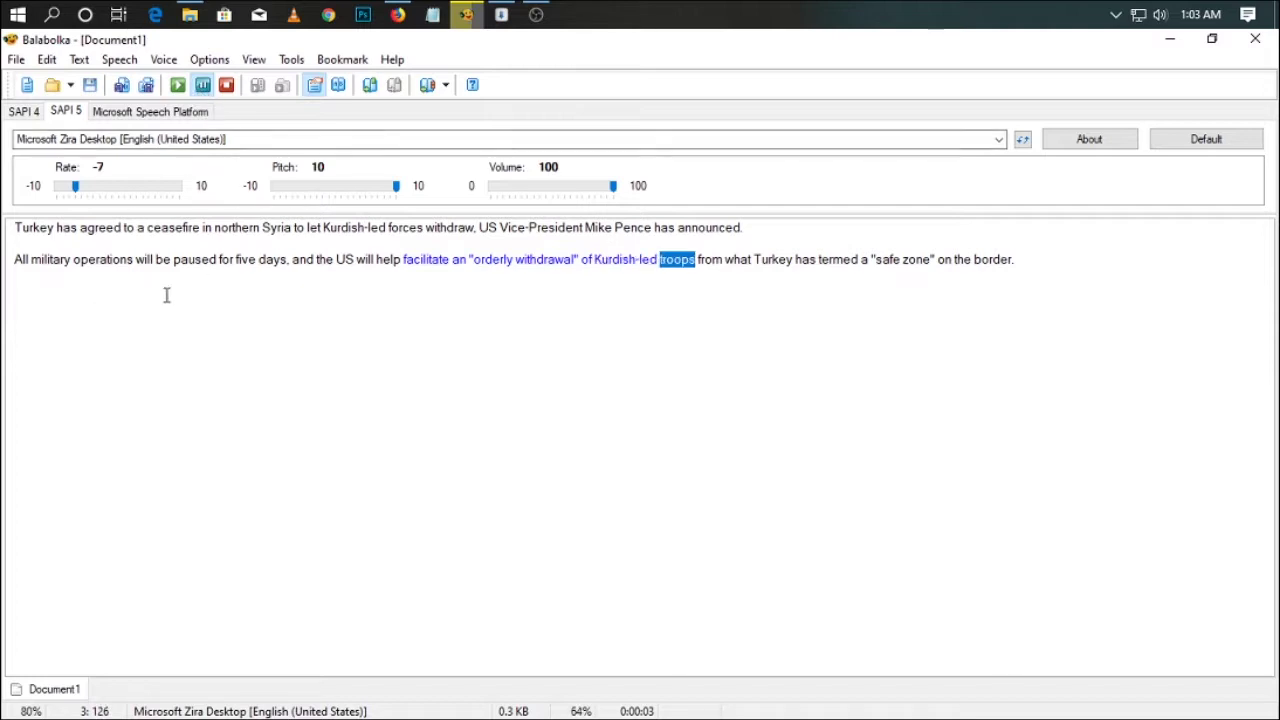
Step: Set the speech rate to 10, play the text aloud to its end, replay it from the beginning, and stop
drag(75, 190, 198, 200)
click(178, 84)
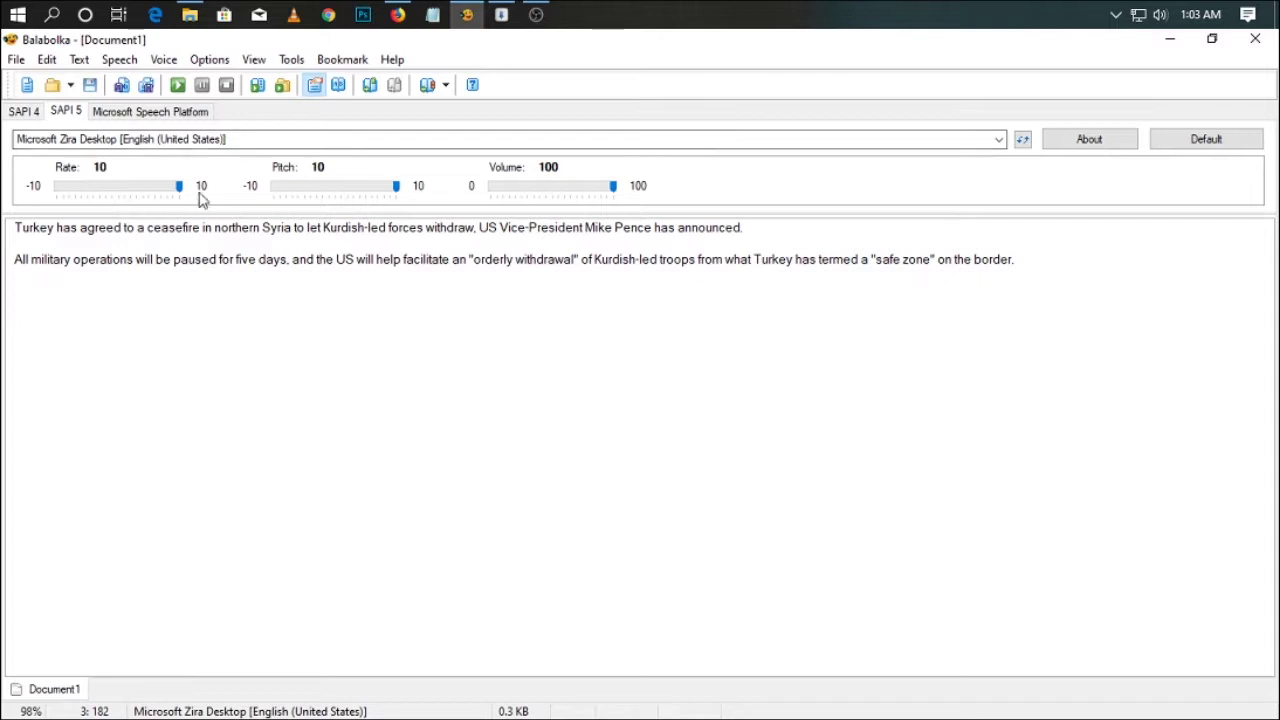
drag(180, 192, 189, 194)
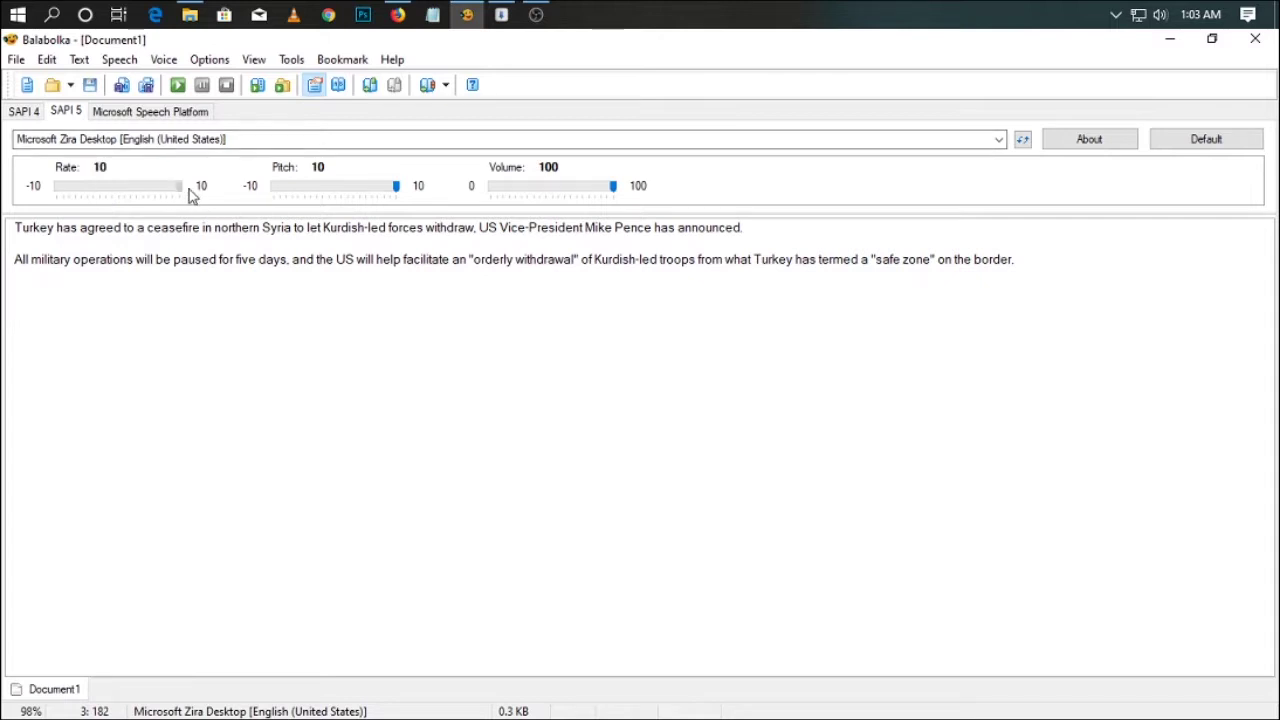
click(178, 87)
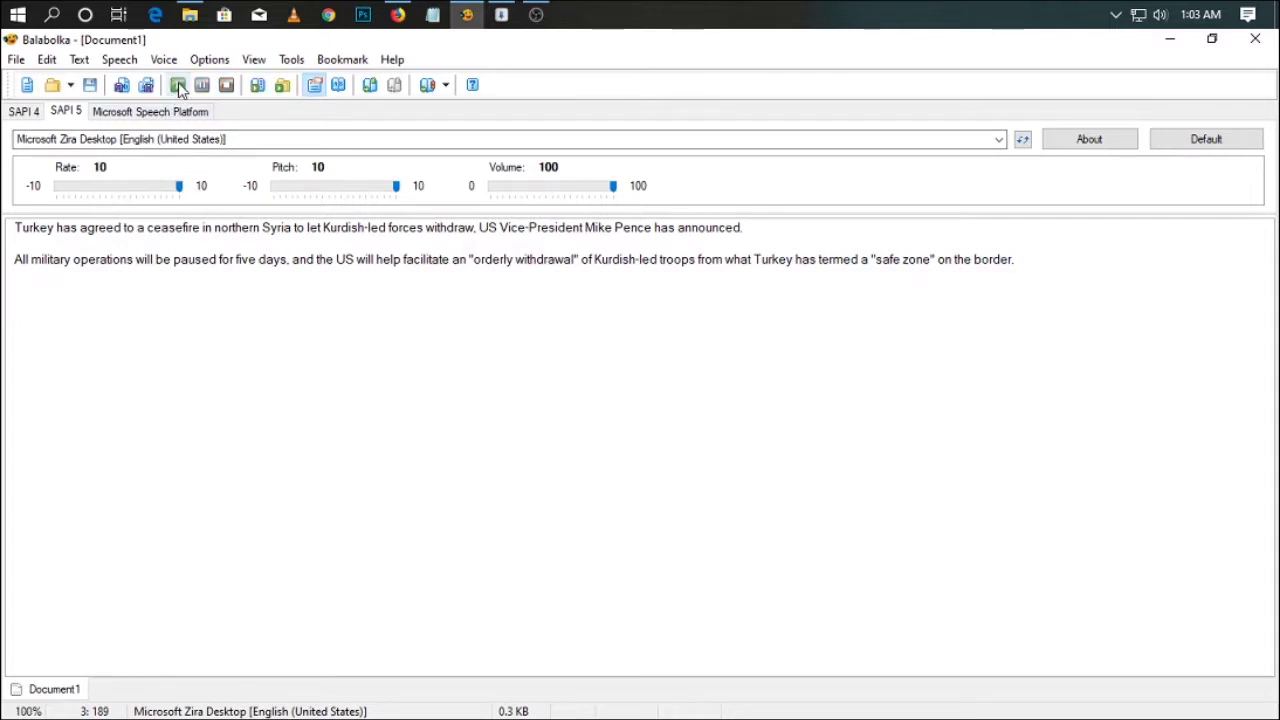
click(178, 87)
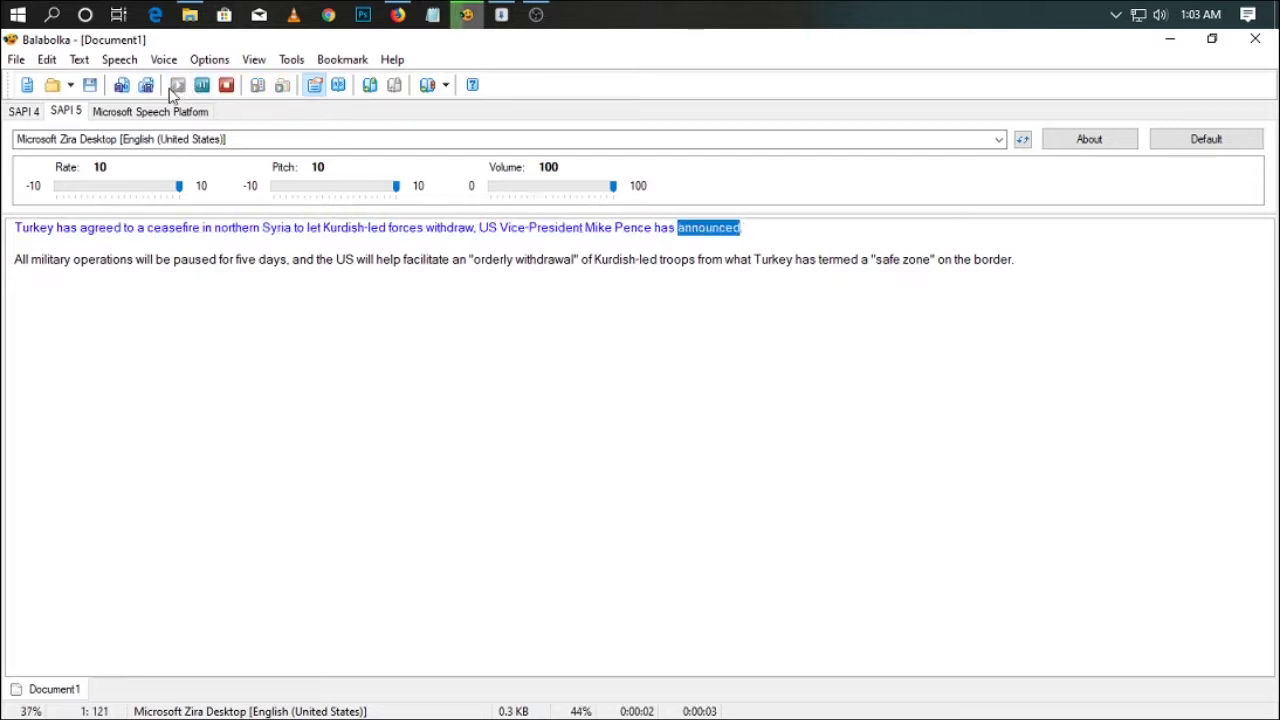
click(226, 86)
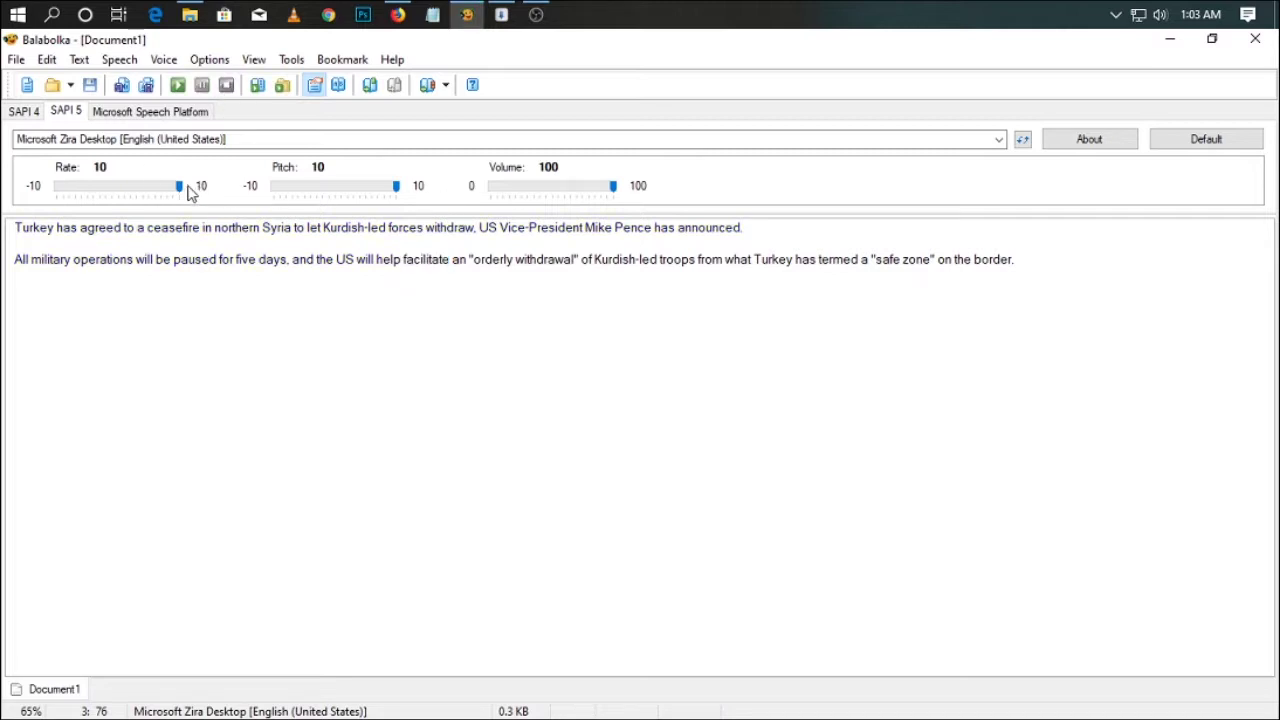
Step: Set the speech rate to 0, listen to part of the text, and stop the reading
drag(179, 190, 119, 198)
click(178, 85)
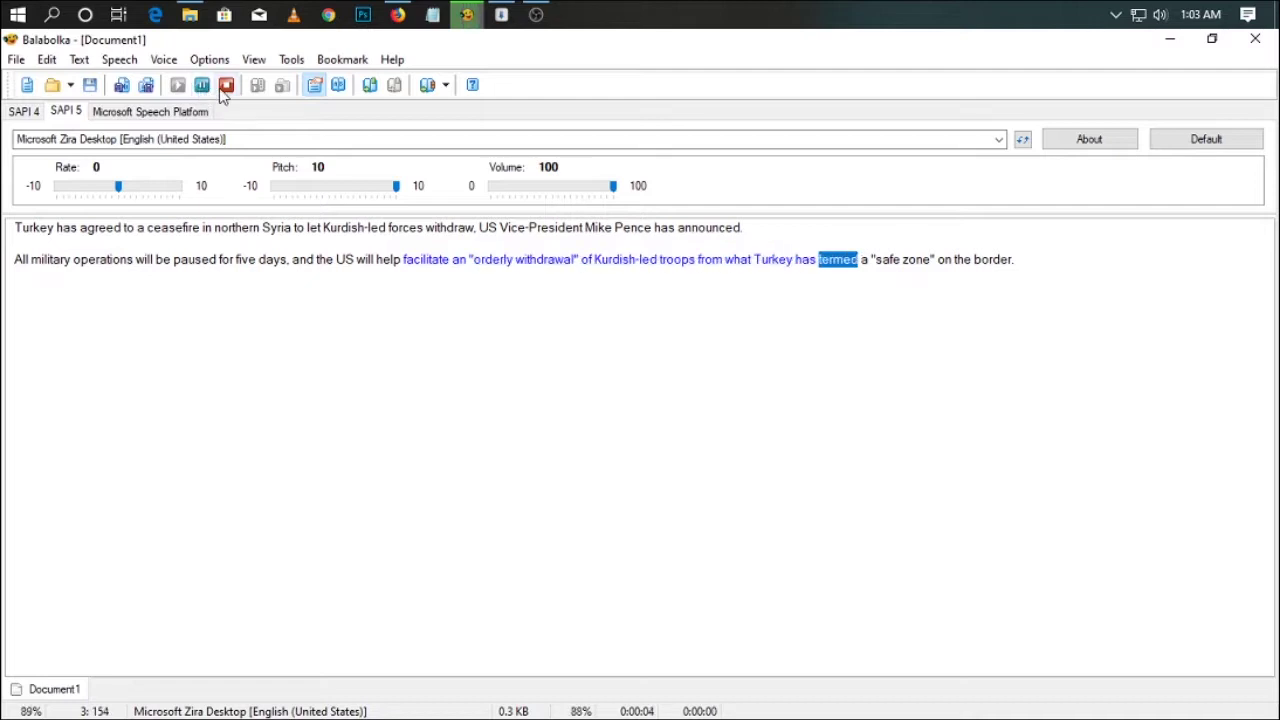
click(226, 86)
Step: Set the pitch to 0, test the voice by reading the text aloud, and keep the volume at 100
drag(396, 192, 330, 193)
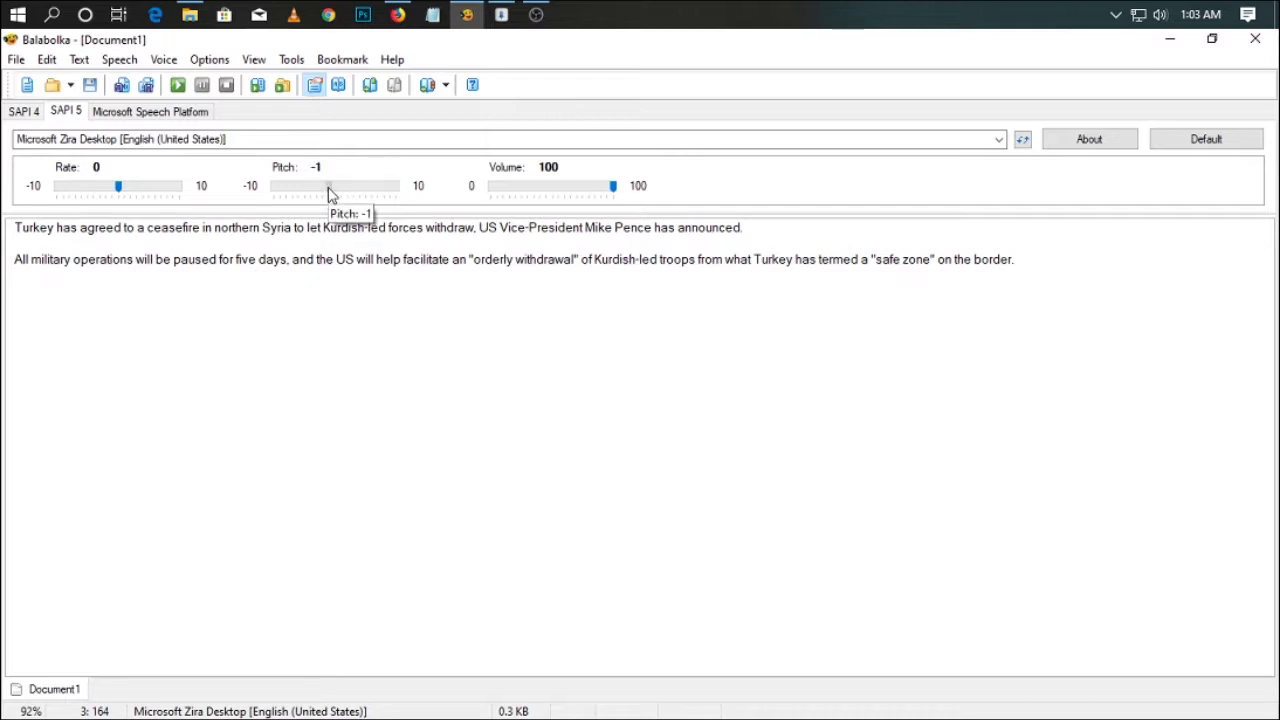
drag(334, 190, 337, 190)
click(177, 86)
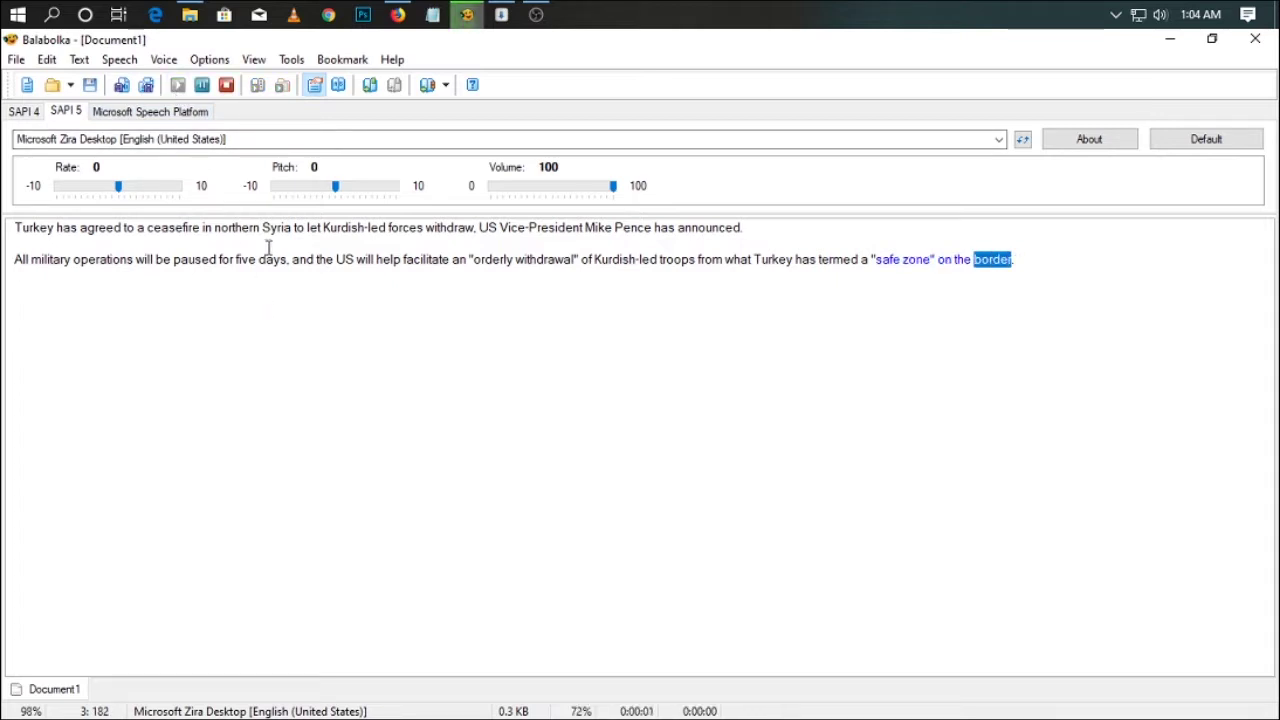
click(178, 88)
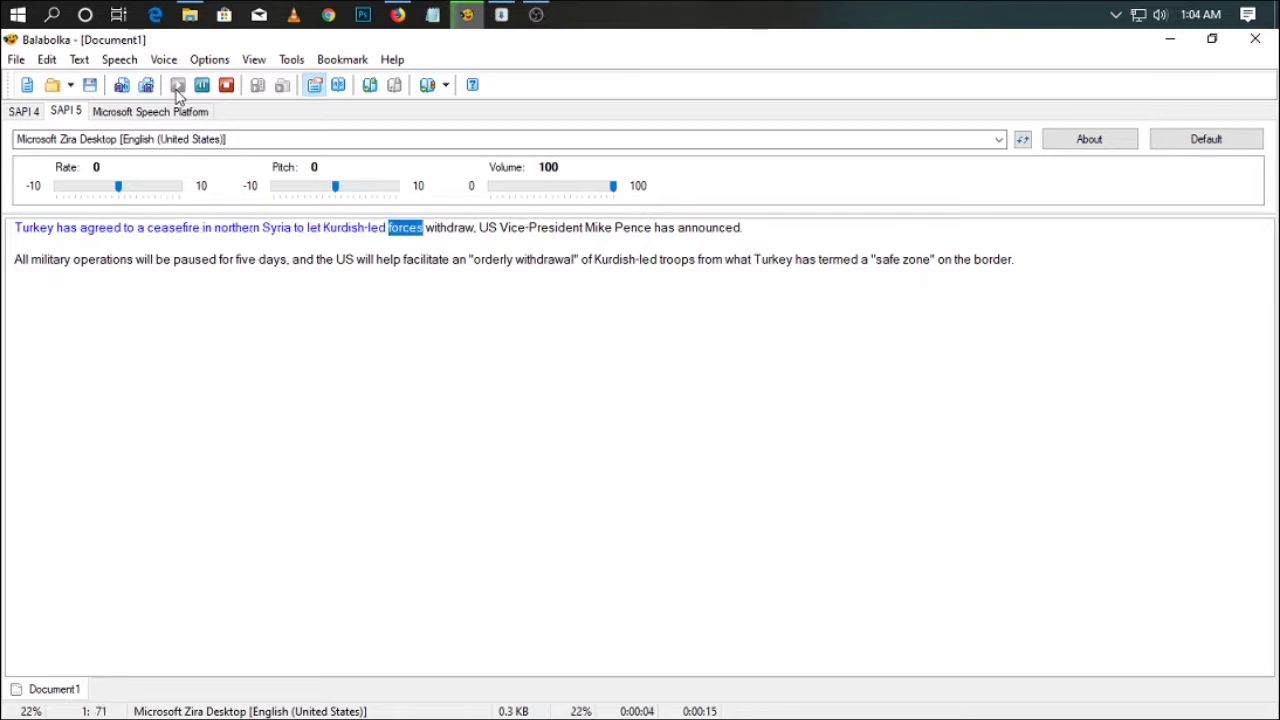
click(227, 86)
mouse_move(611, 197)
mouse_down()
mouse_move(480, 200)
mouse_move(622, 200)
mouse_up()
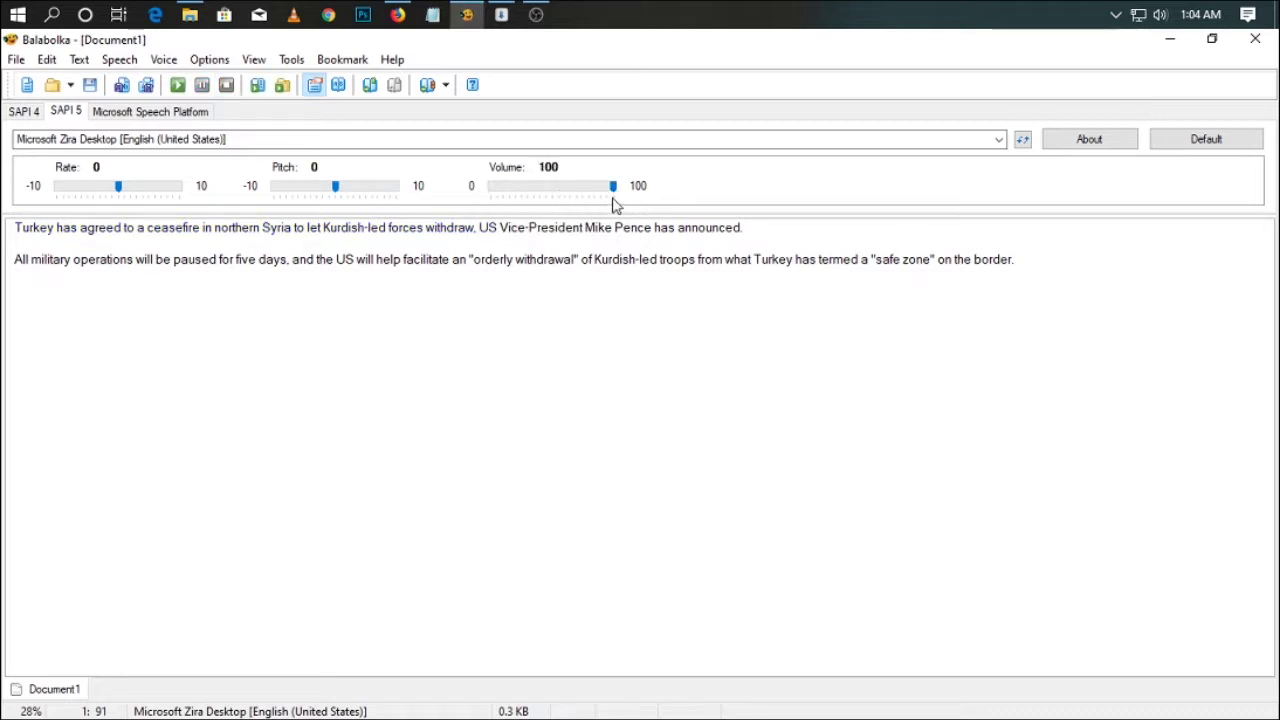
Step: Save the speech to the Desktop as the Wave audio file "Turkey has agreed to a ceasefire in northern Syria to let Kurdish-led forces withdraw.wav"
click(17, 60)
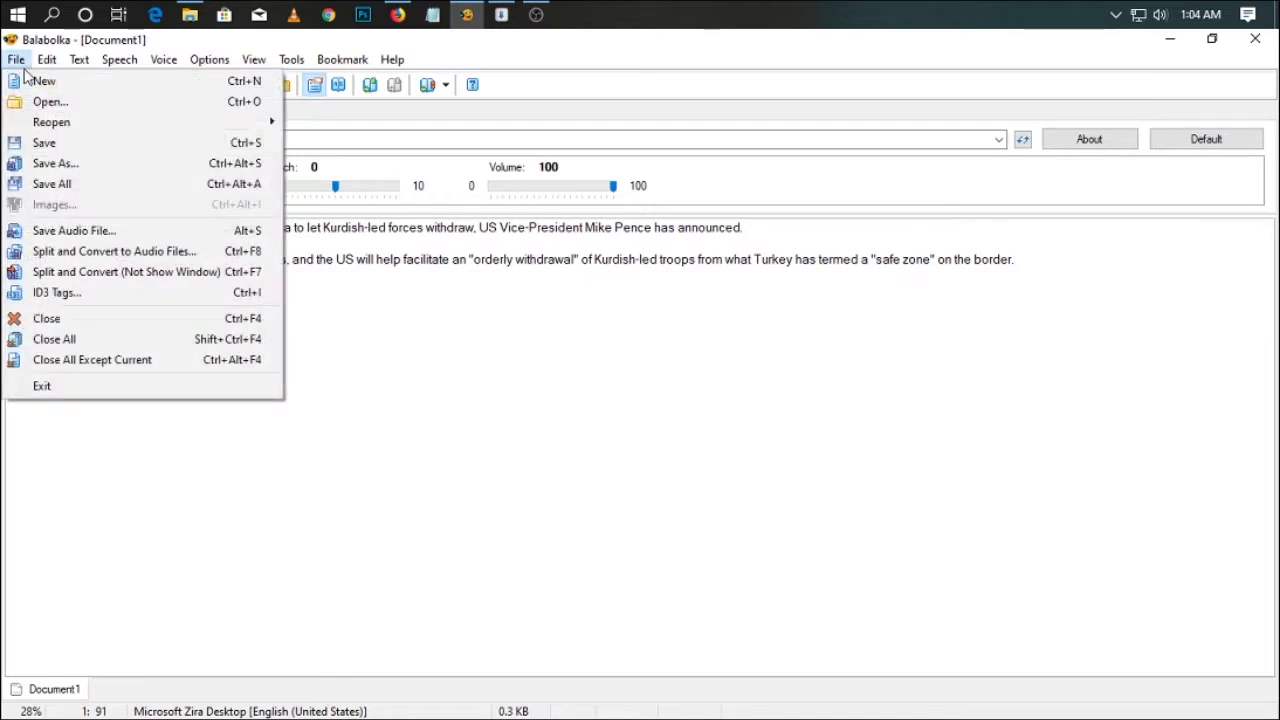
click(85, 232)
click(713, 398)
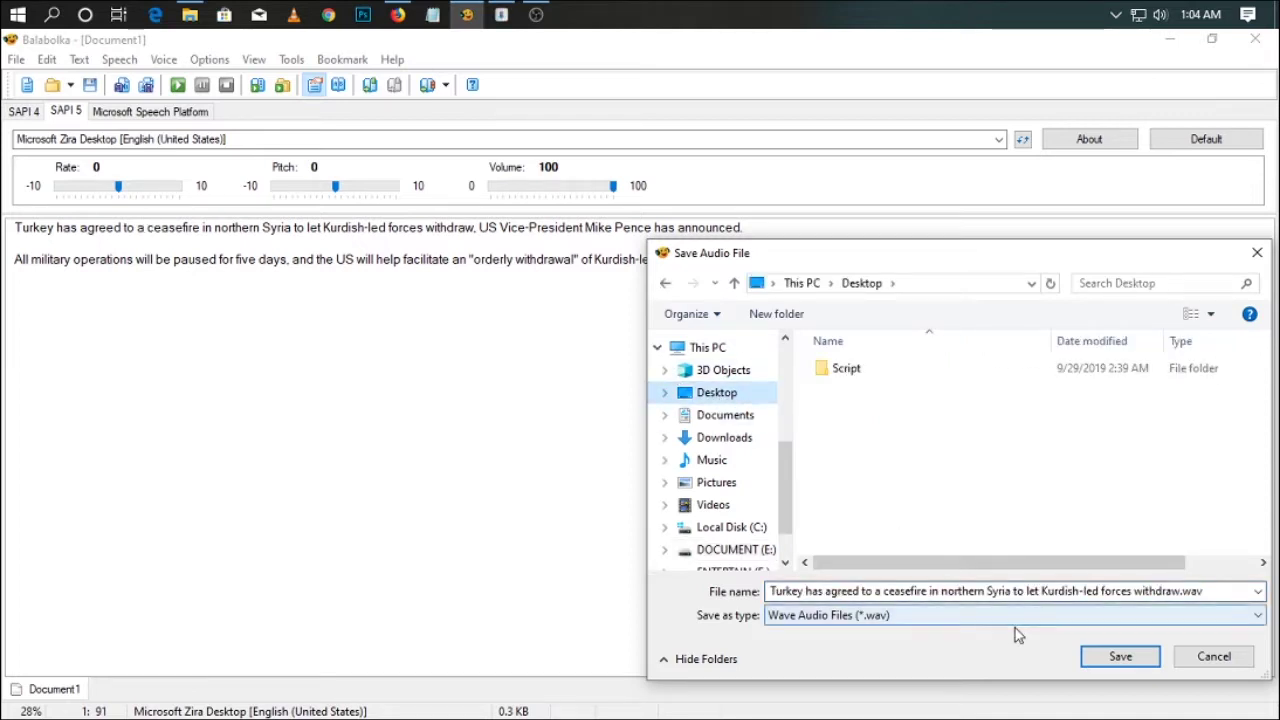
click(1118, 660)
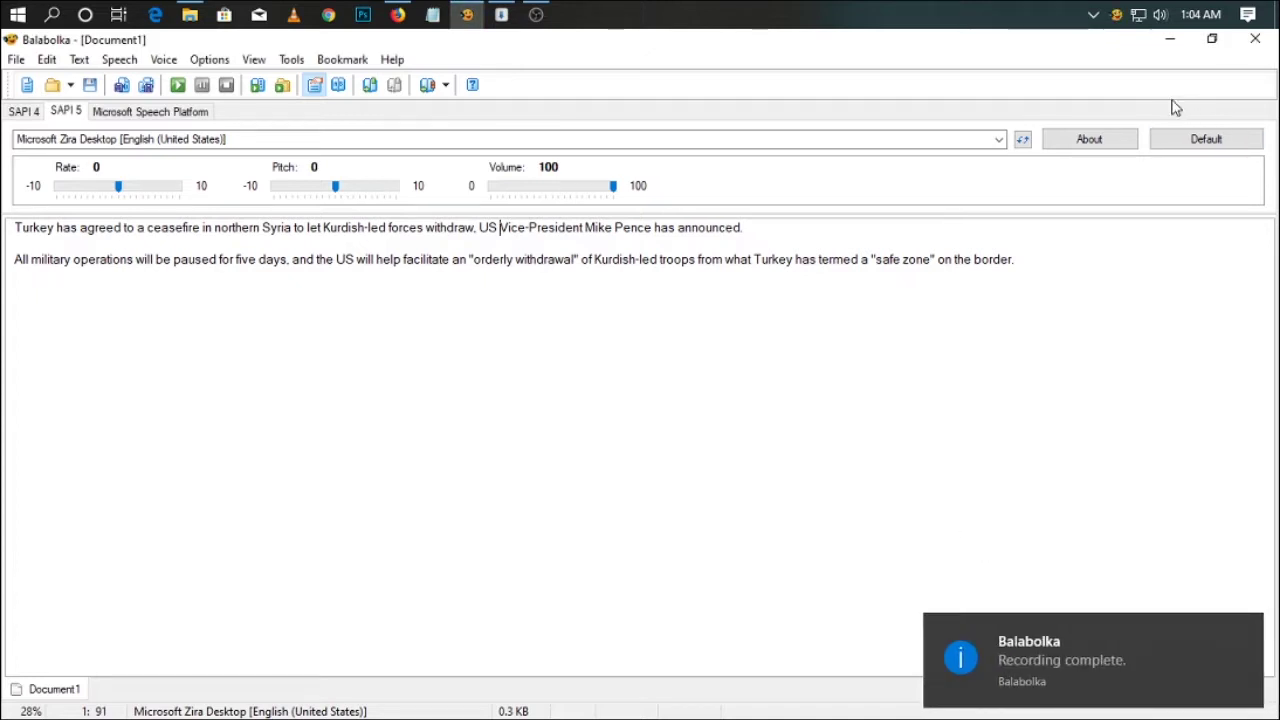
Step: Minimise the open windows, play the saved WAV file from the desktop in VLC media player, and close the player
click(1170, 39)
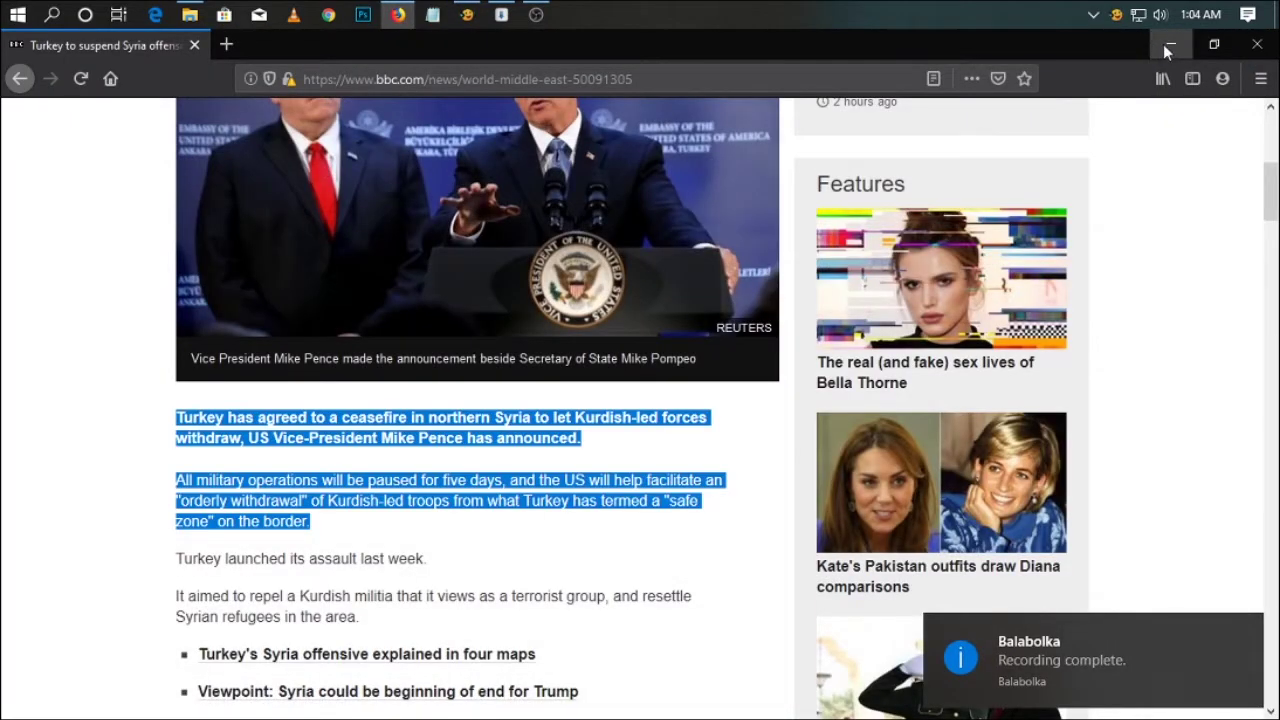
click(1168, 48)
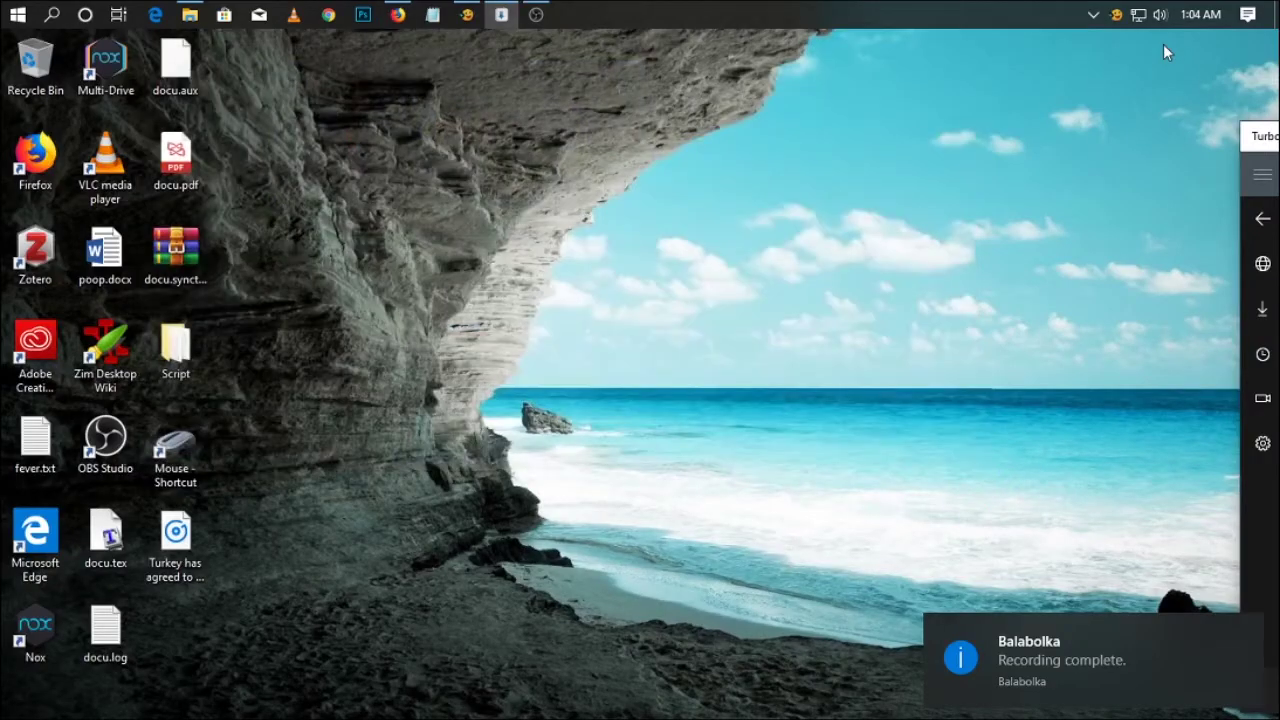
click(170, 562)
right_click(172, 533)
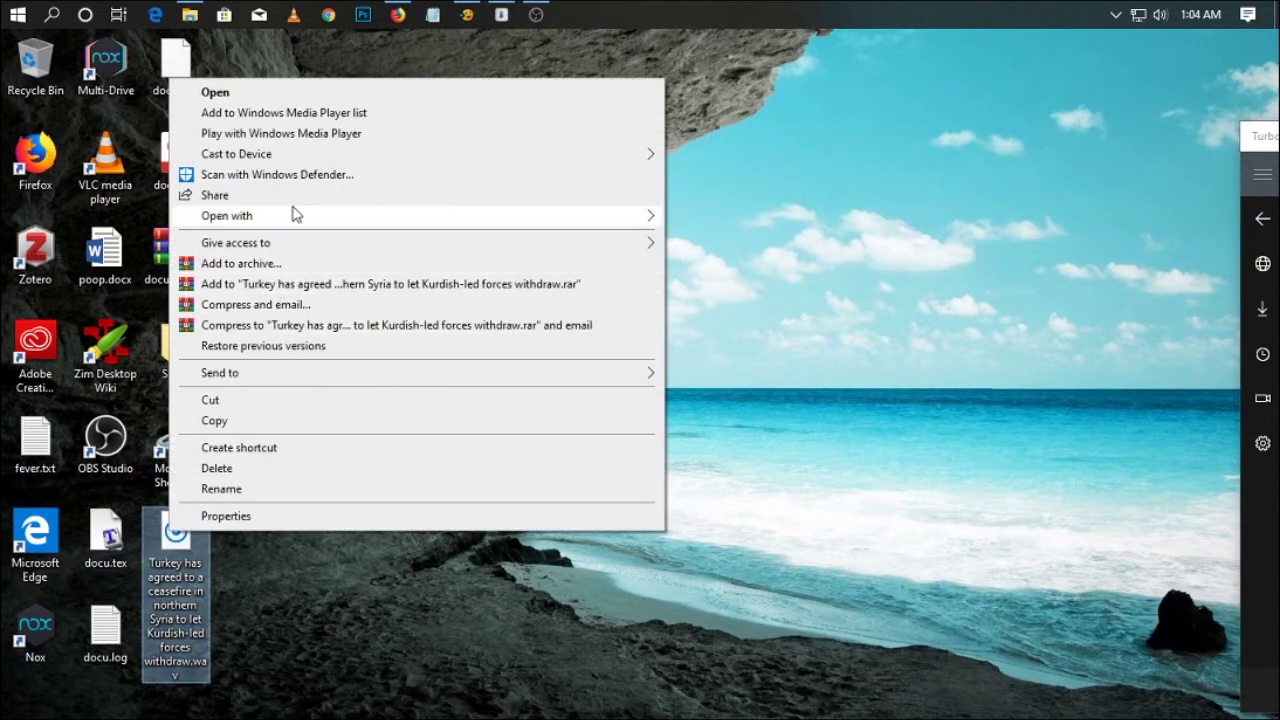
mouse_move(500, 216)
click(718, 258)
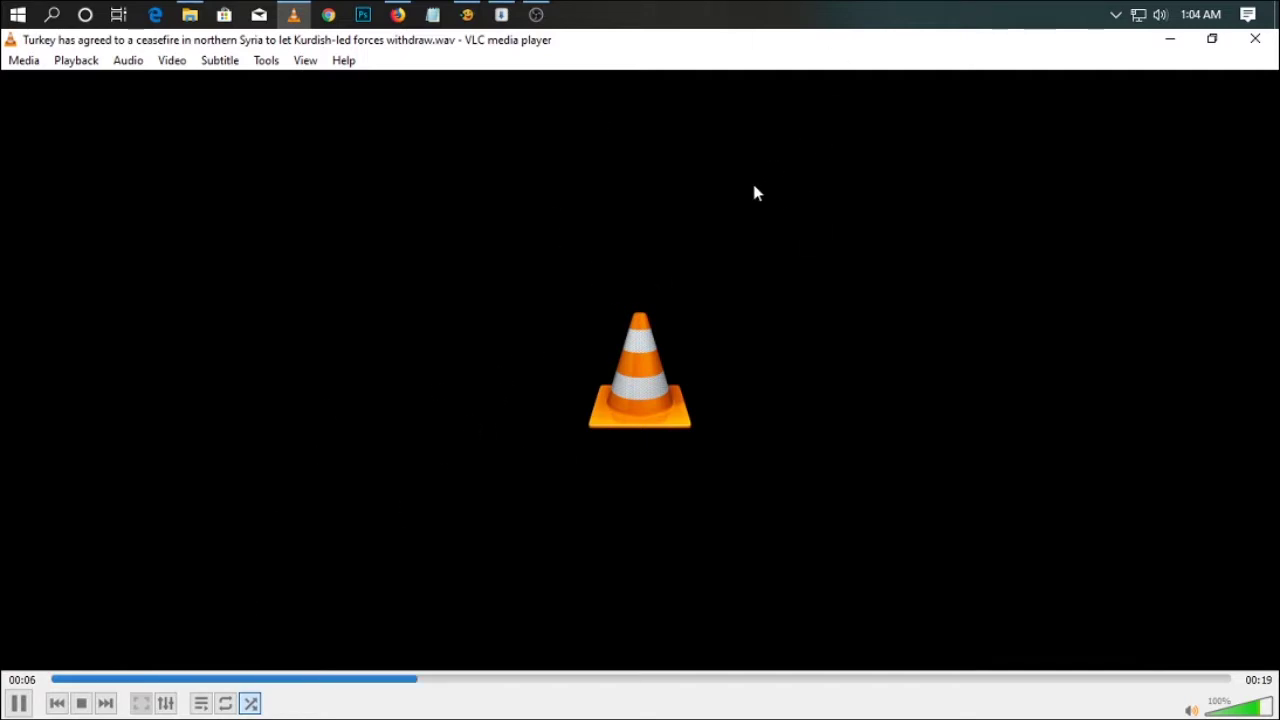
click(1256, 42)
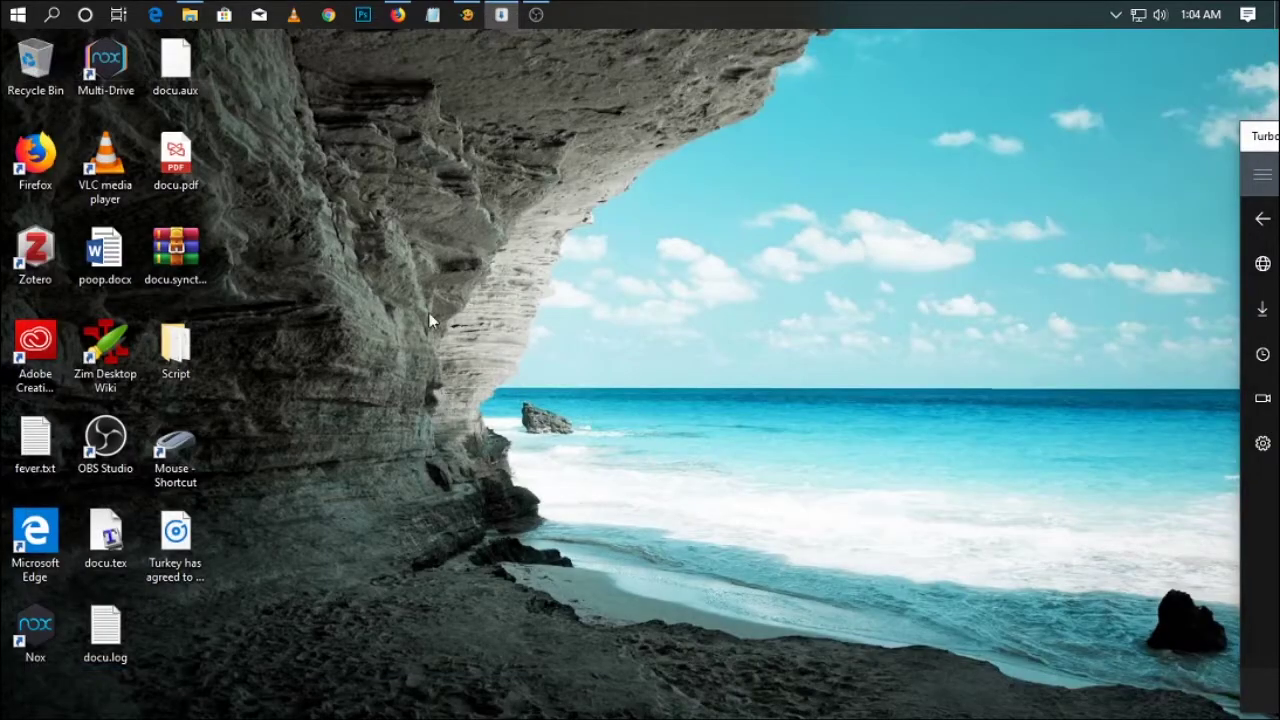
Step: Switch to Firefox and open a new browser tab
click(397, 15)
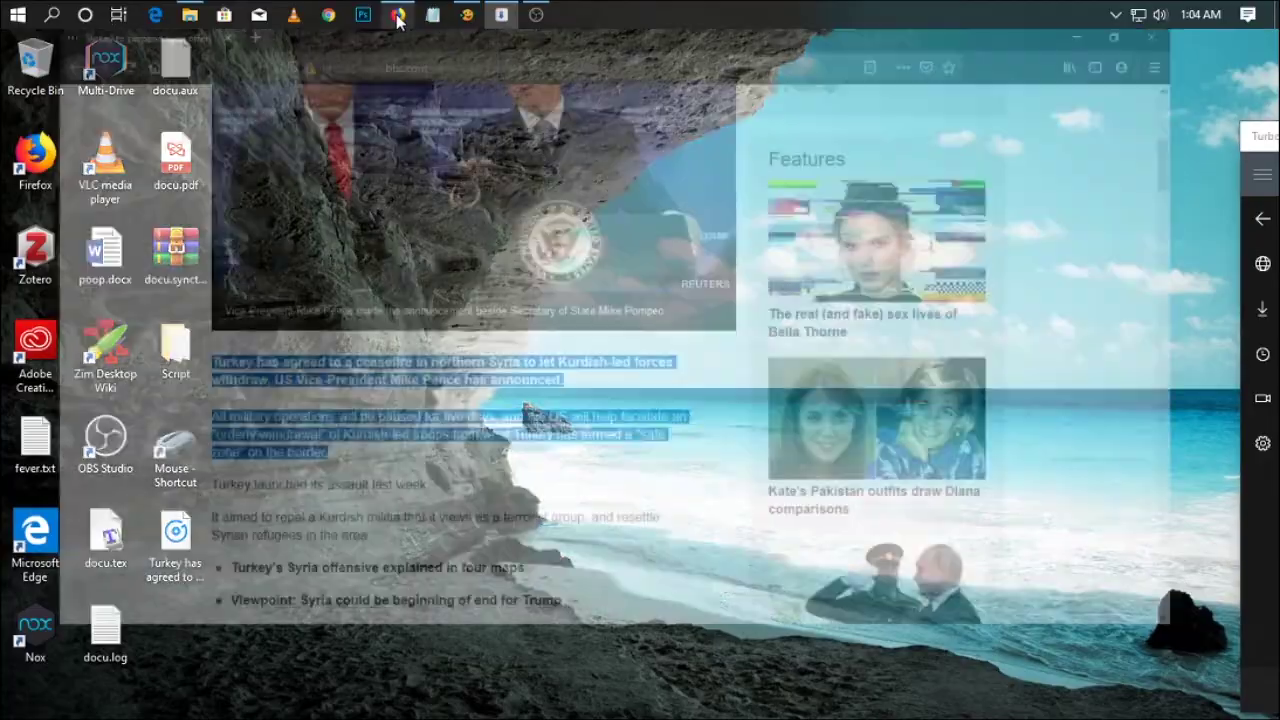
click(226, 44)
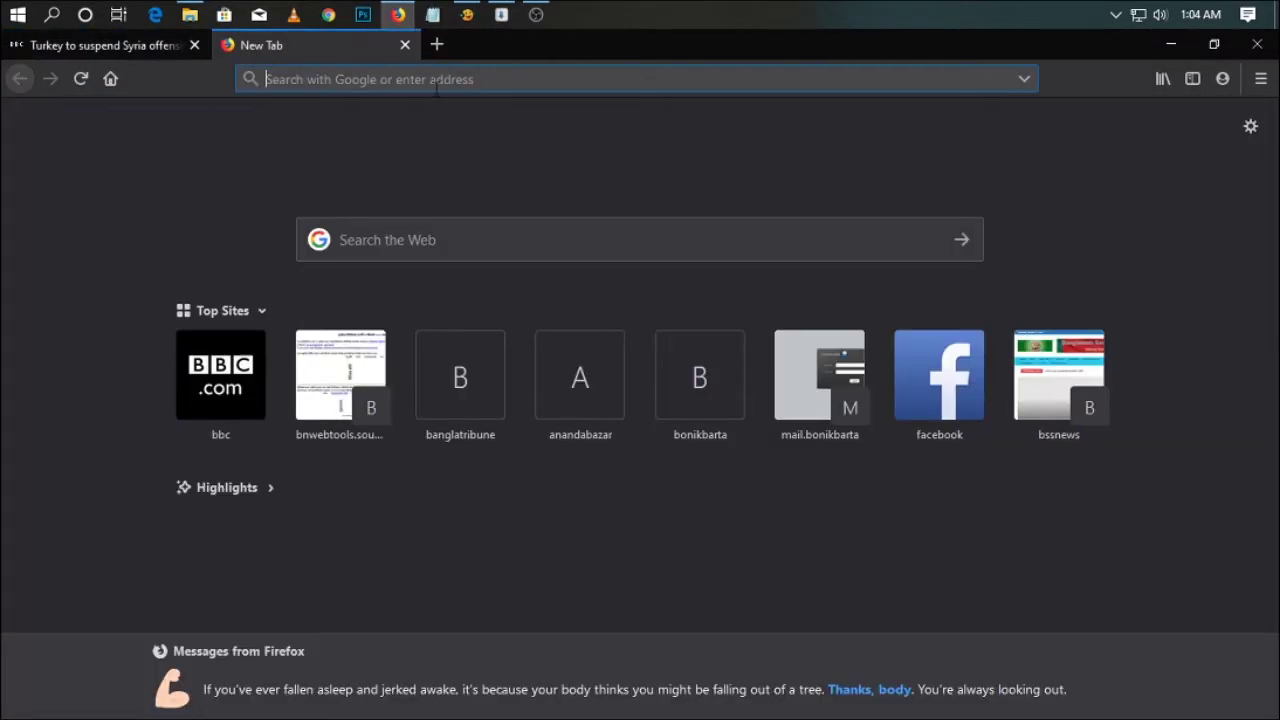
text(bab)
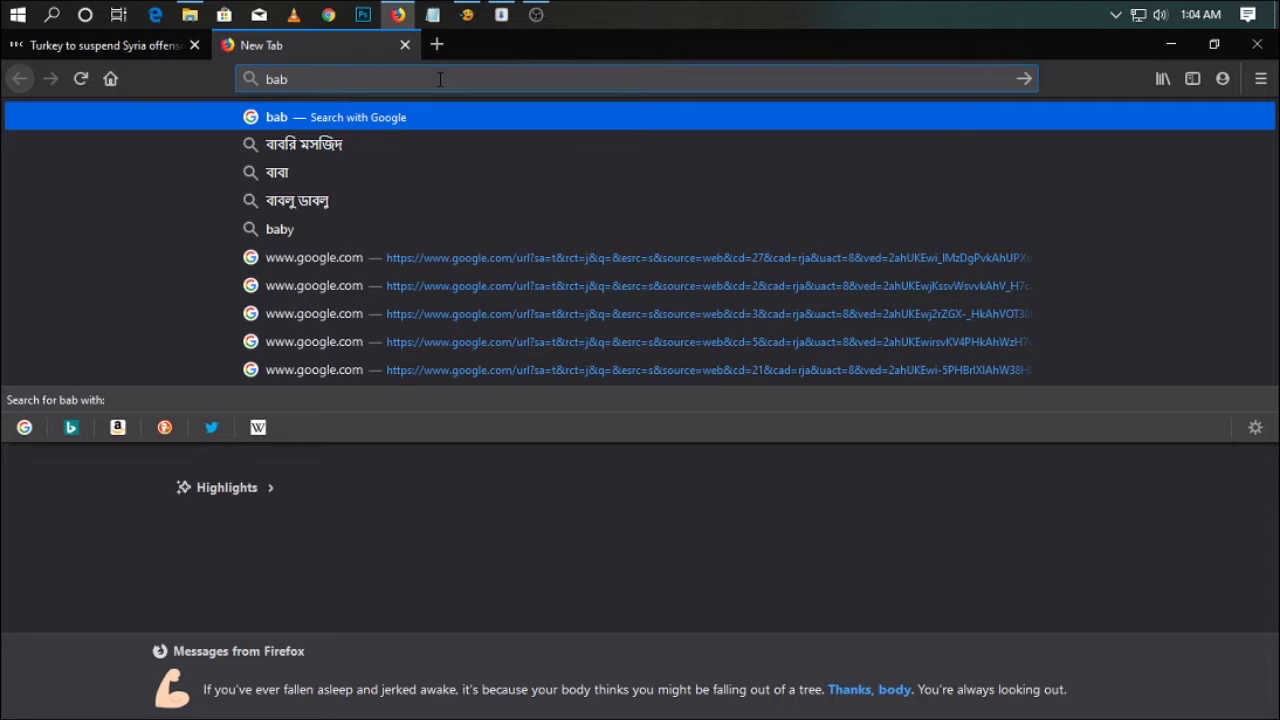
click(470, 18)
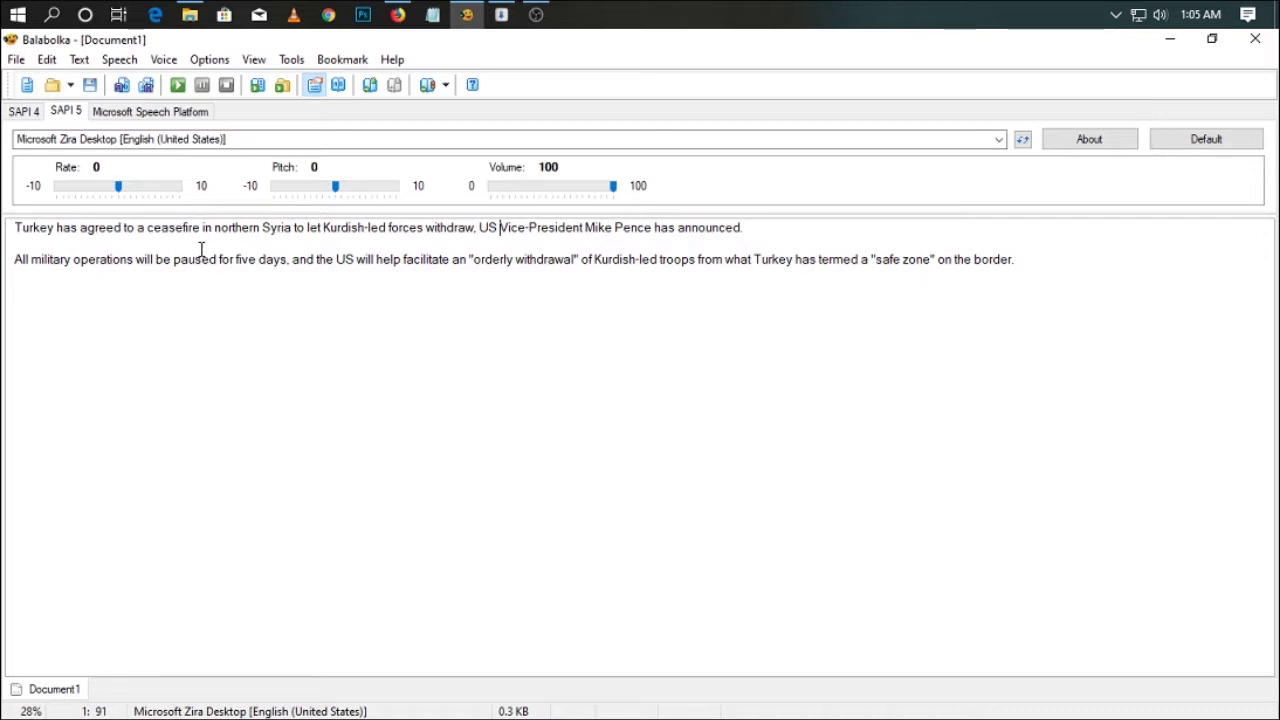
click(397, 14)
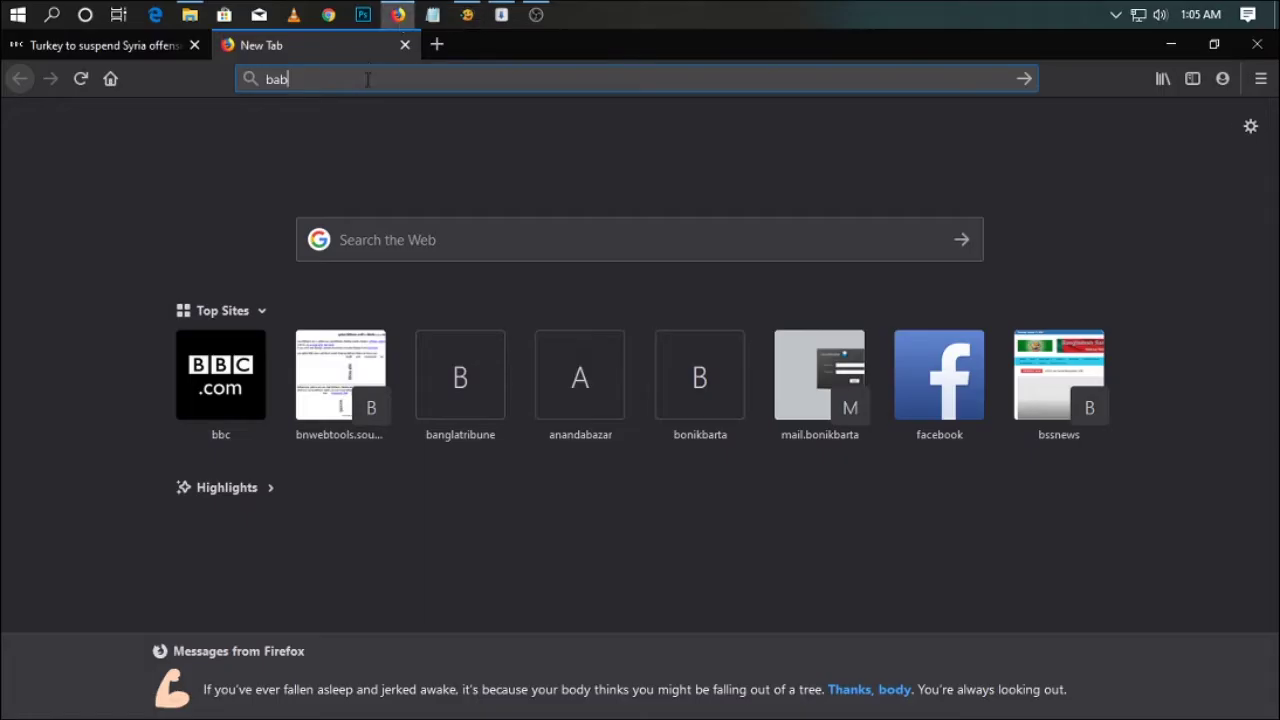
key(BackSpace)
key(BackSpace)
key(BackSpace)
Step: Open the Balabolka website at balabolka.site in the new tab
text(bala)
click(358, 80)
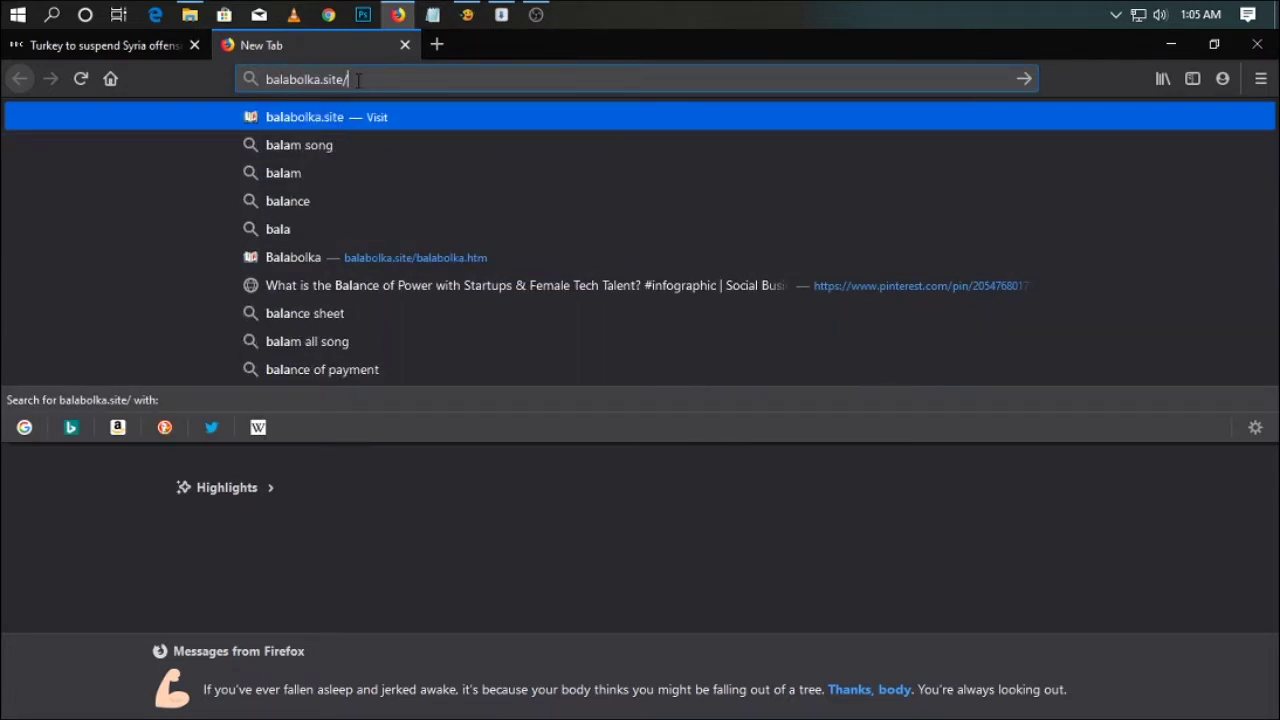
double_click(358, 80)
click(358, 80)
key(Return)
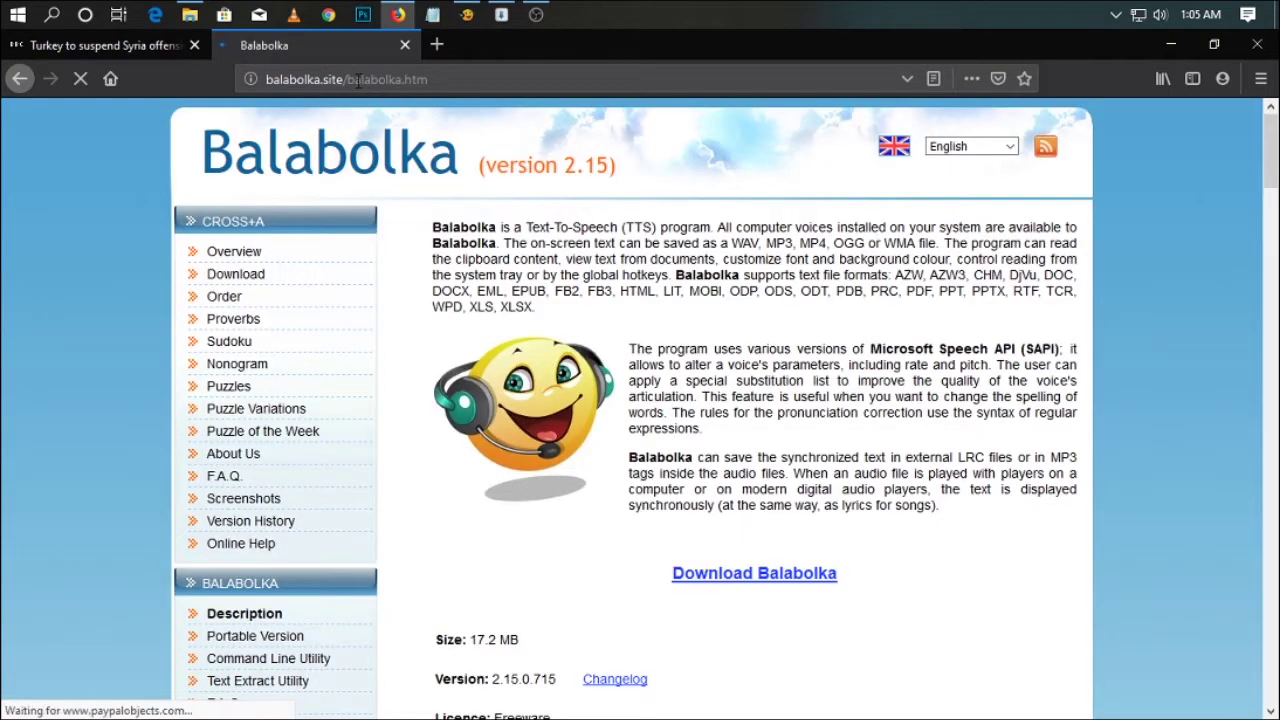
Step: Examine the Balabolka download options, including the Portable Version, Command Line Utility and Text Extract Utility descriptions
scroll(795, 364, down, 5)
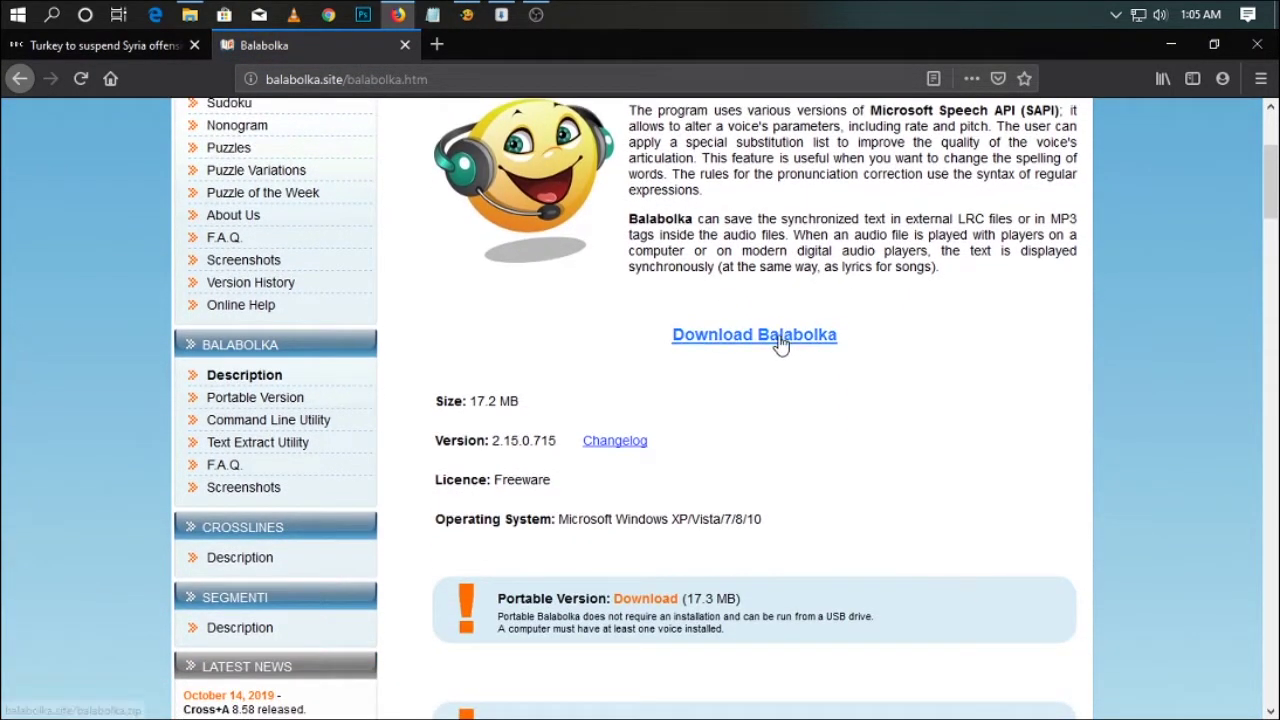
scroll(832, 355, down, 1)
scroll(832, 357, down, 1)
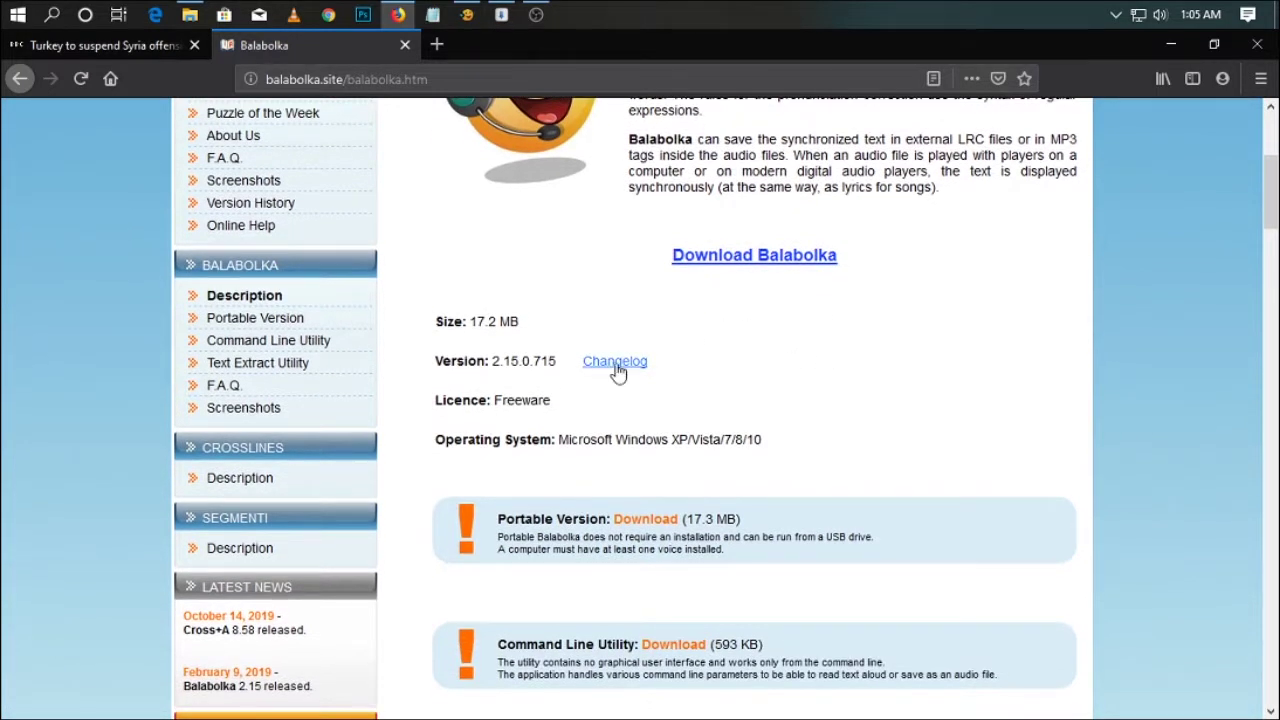
scroll(890, 376, down, 5)
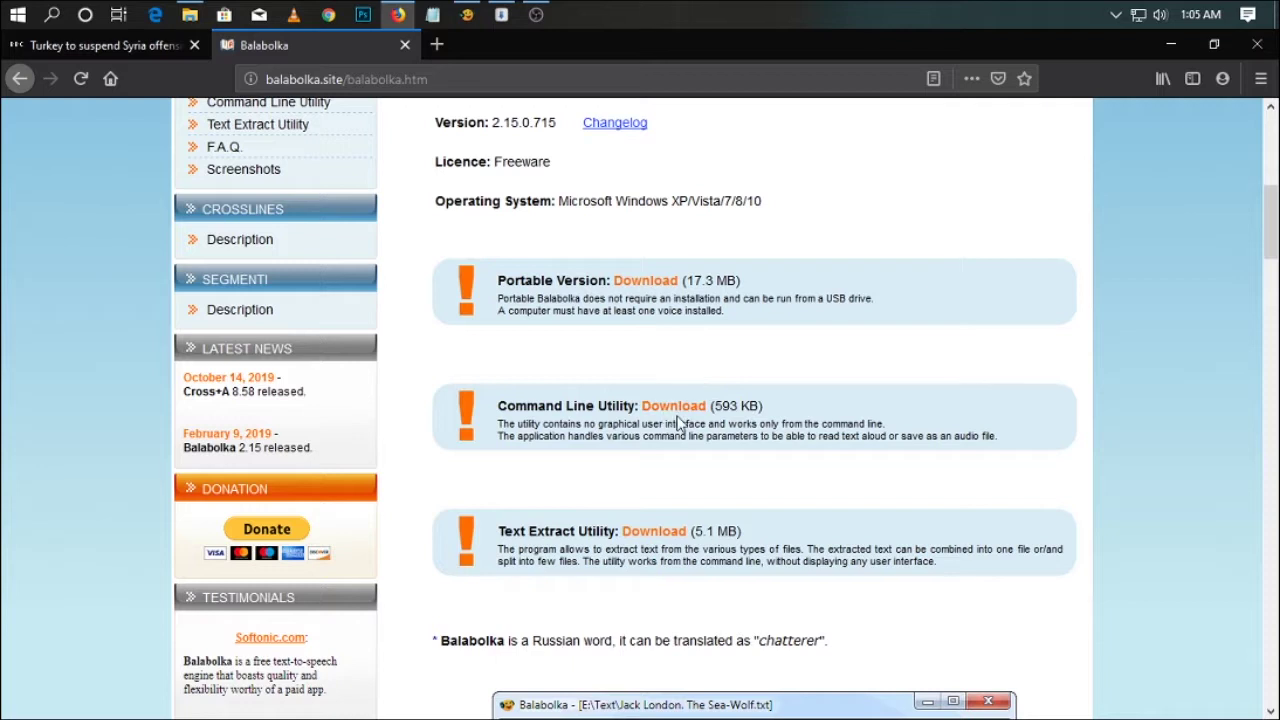
drag(535, 302, 722, 300)
drag(570, 424, 686, 436)
scroll(800, 415, down, 3)
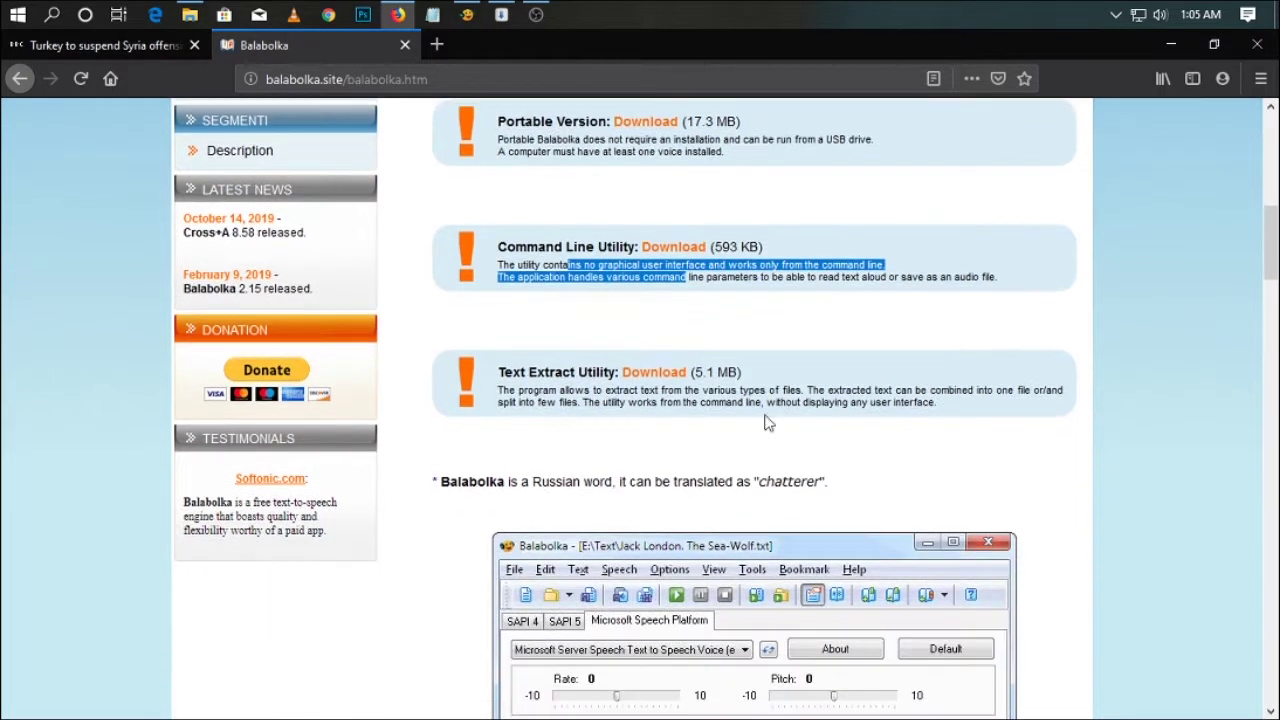
drag(543, 392, 769, 403)
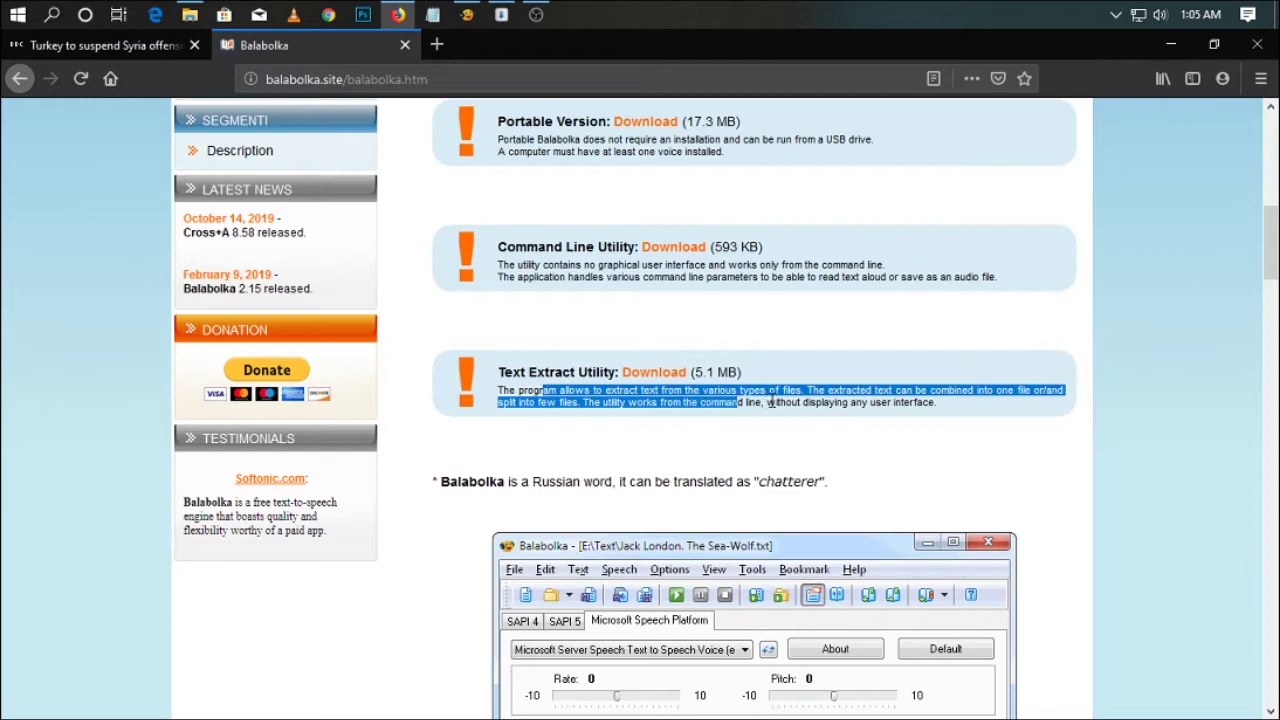
Step: Examine the skin pack, SAPI 5 voices, commercial TTS engines and Microsoft Speech Platform sections of the Balabolka page
scroll(769, 390, down, 9)
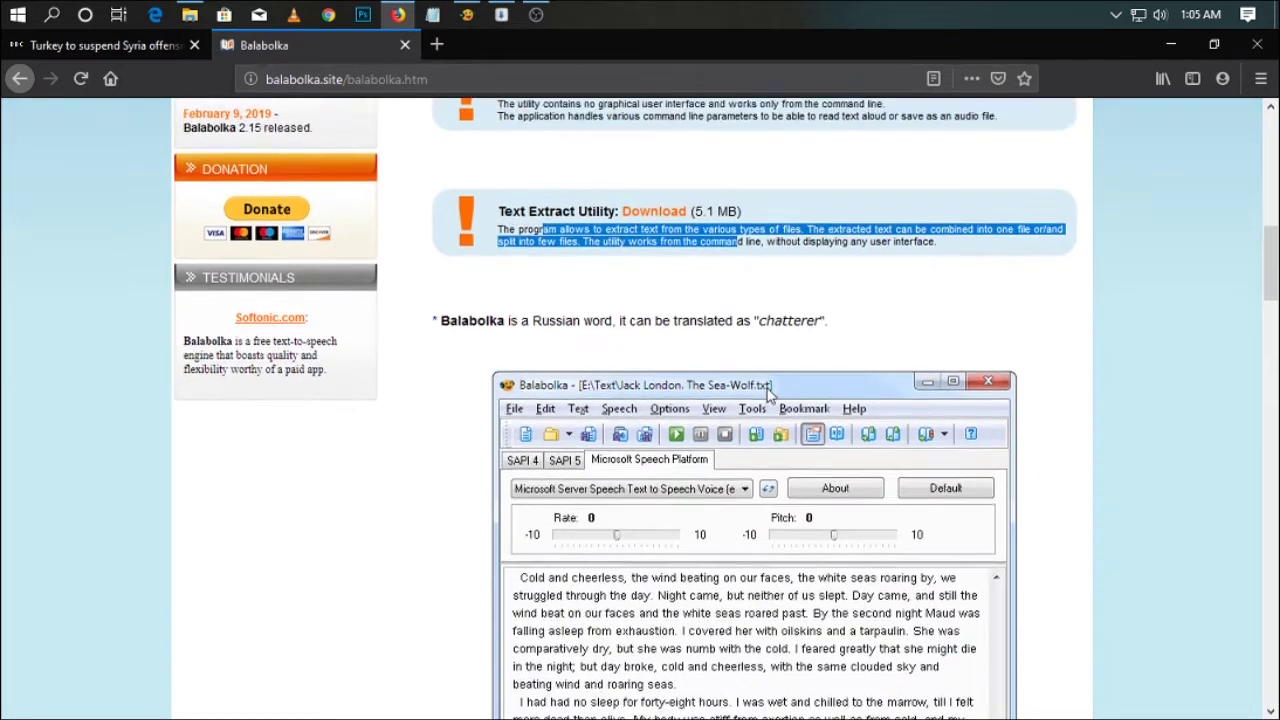
scroll(767, 396, down, 18)
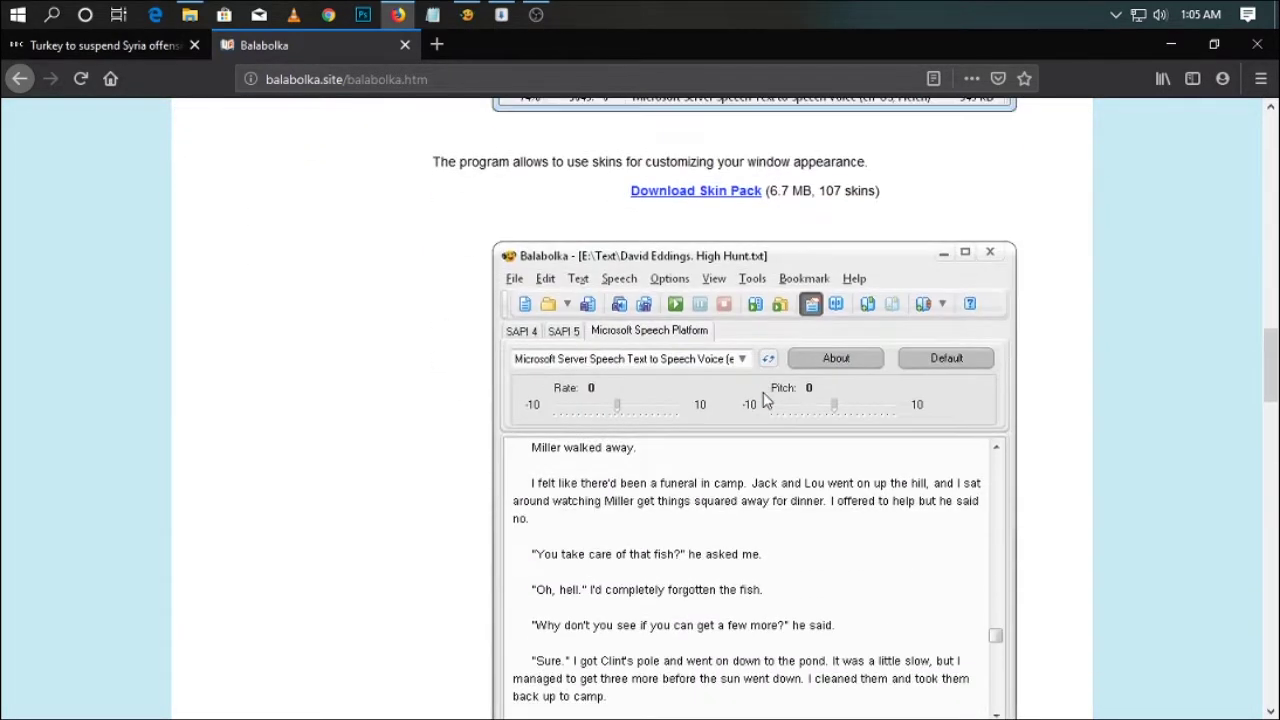
scroll(761, 401, down, 6)
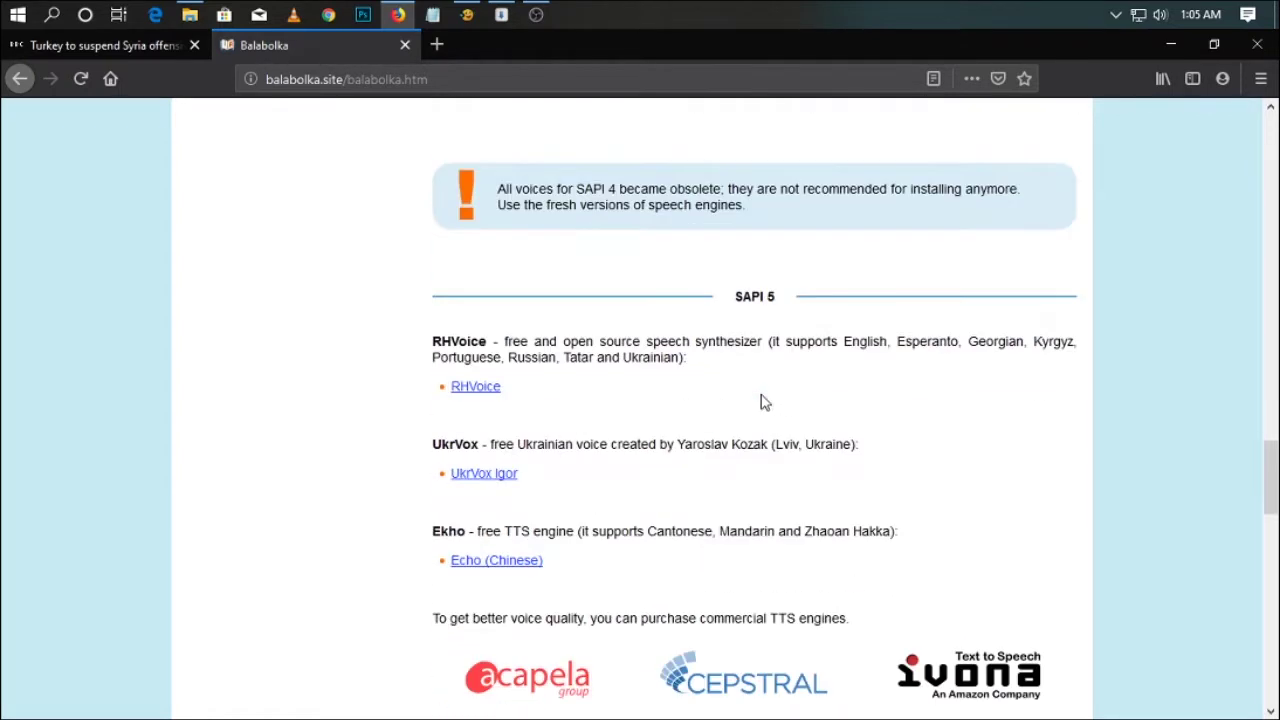
scroll(758, 401, down, 5)
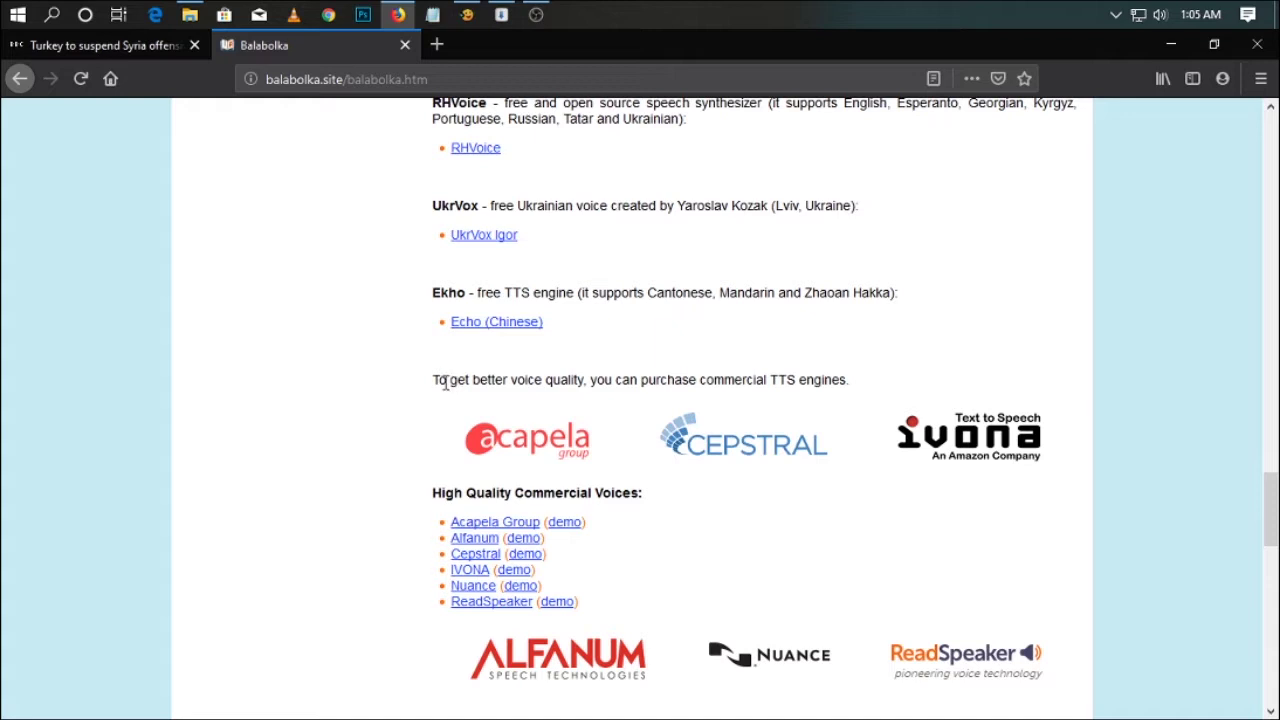
drag(434, 379, 836, 381)
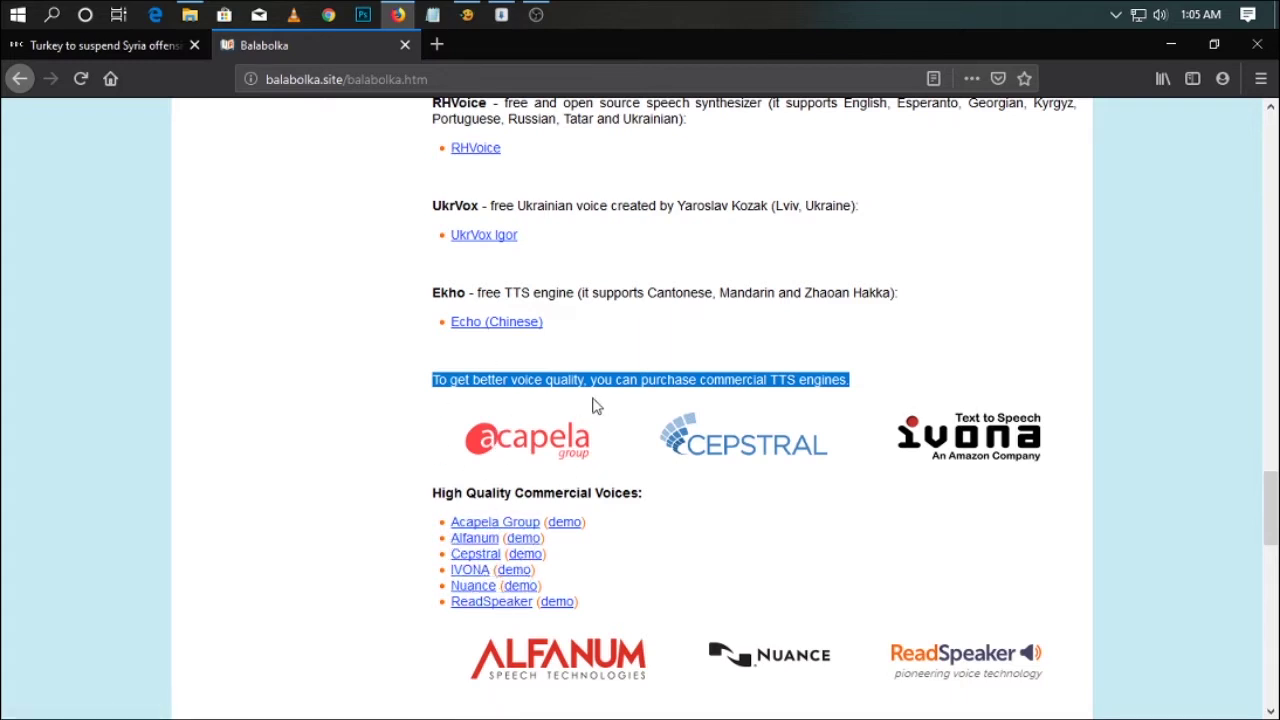
scroll(405, 415, down, 3)
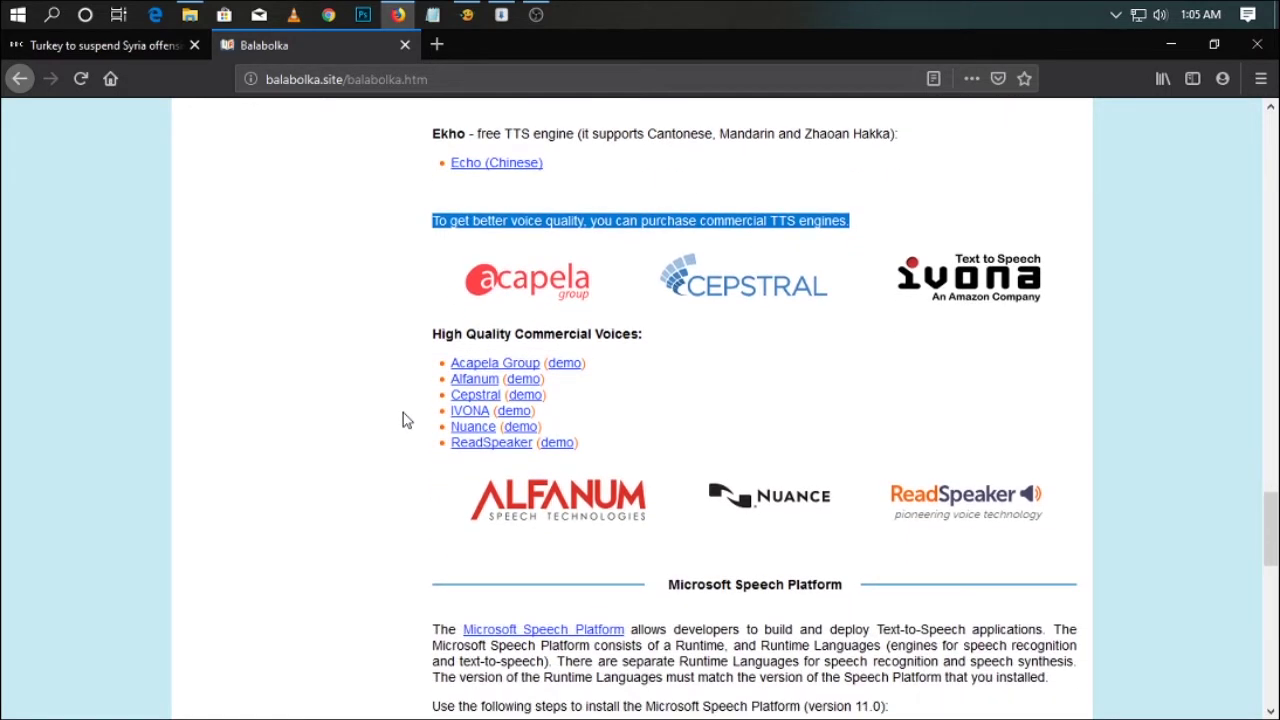
scroll(405, 420, down, 3)
scroll(417, 391, up, 1)
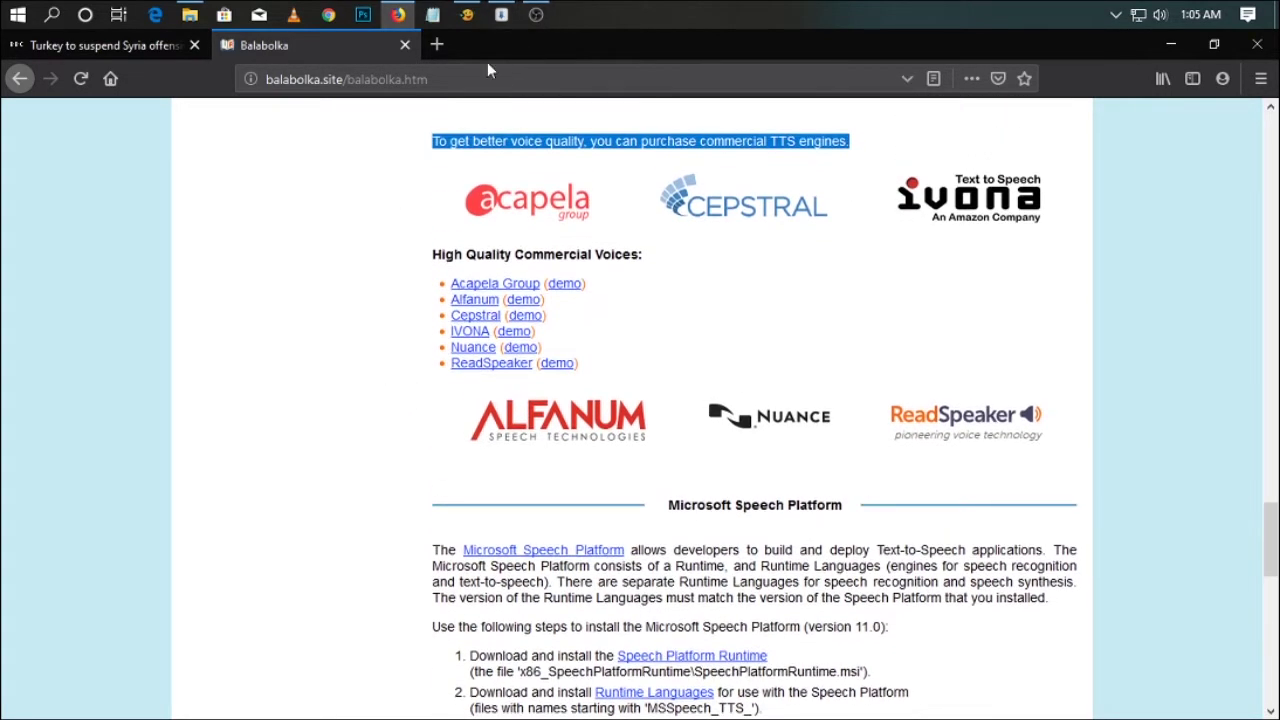
Step: Switch to Balabolka, select the Microsoft David Desktop [English (United States)] voice, and read the news text aloud
click(466, 15)
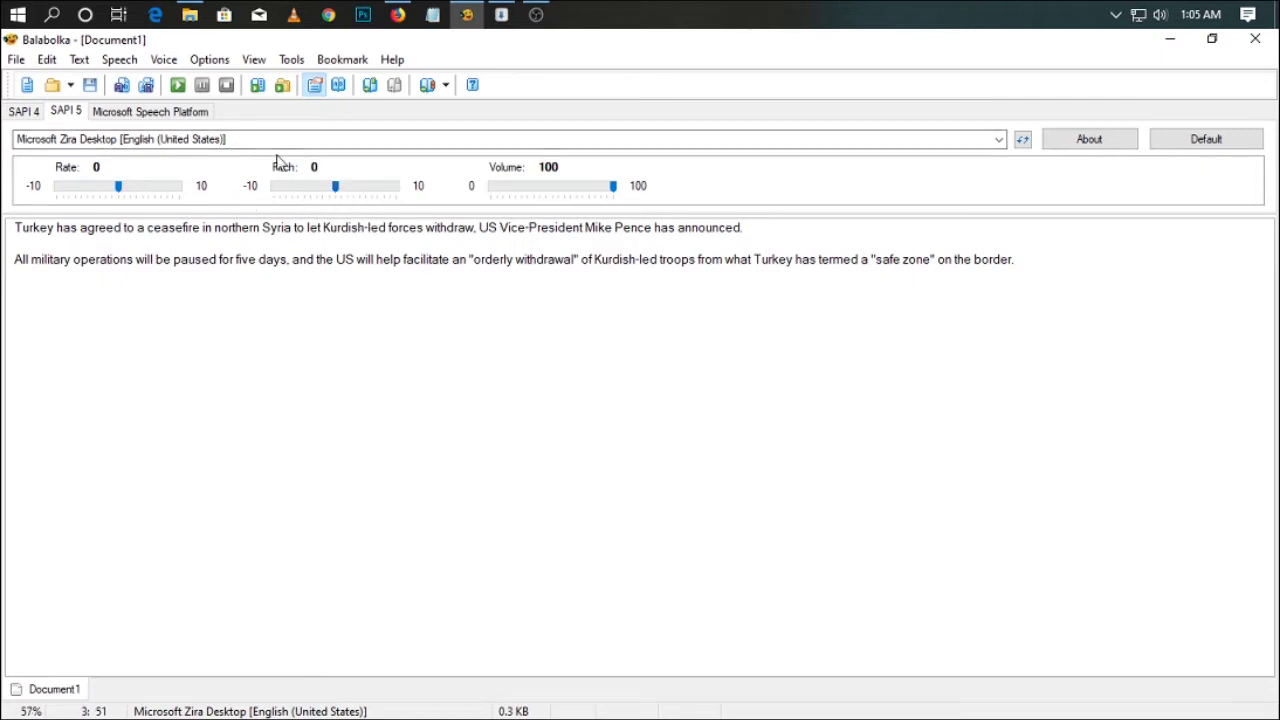
click(997, 139)
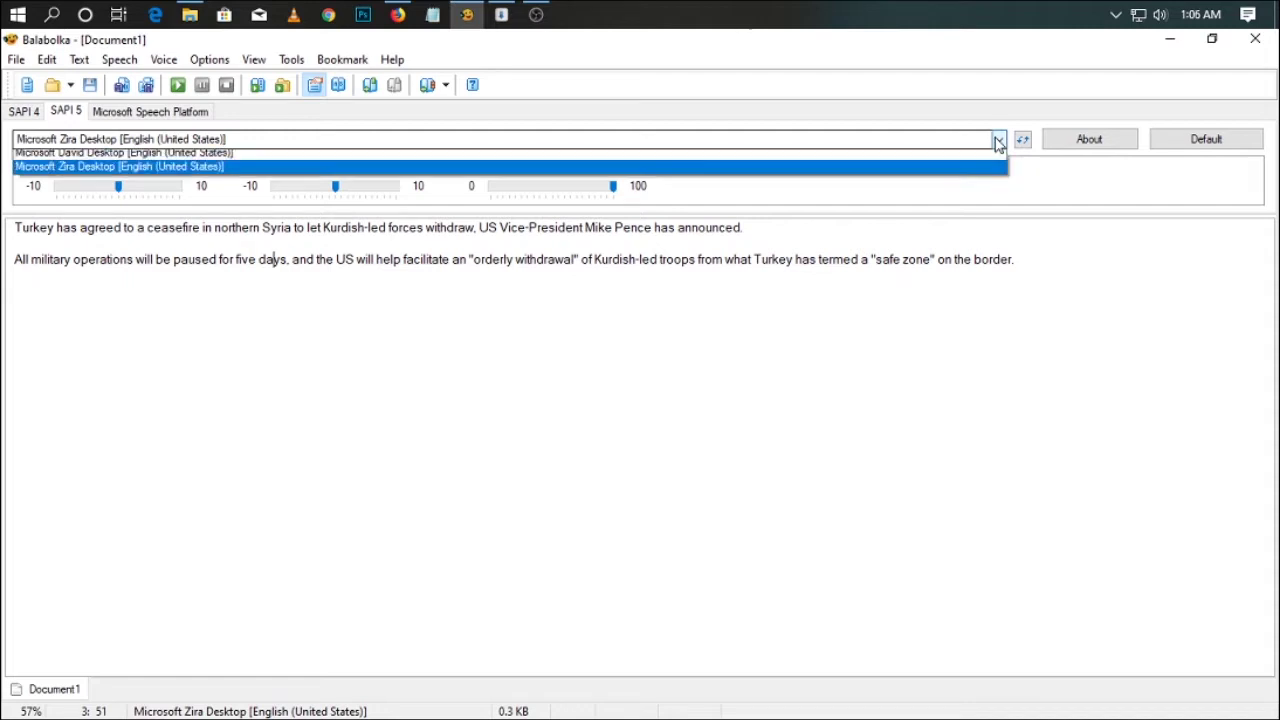
click(150, 158)
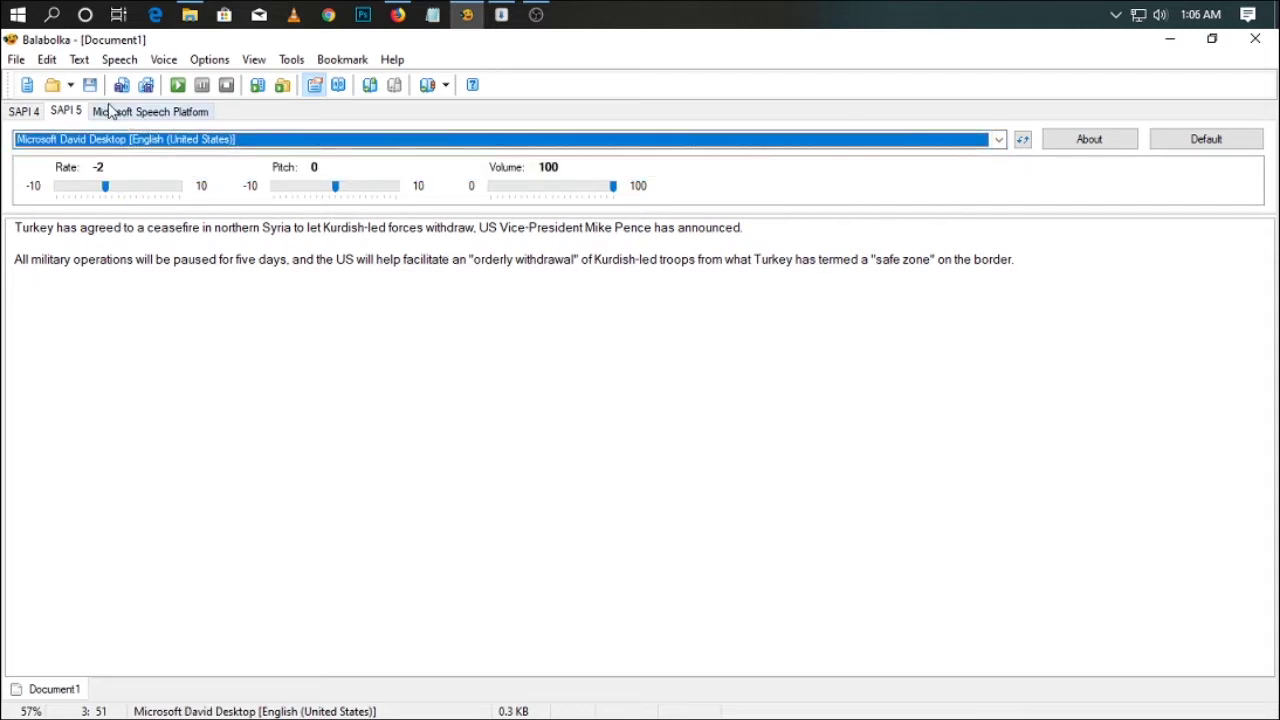
click(178, 87)
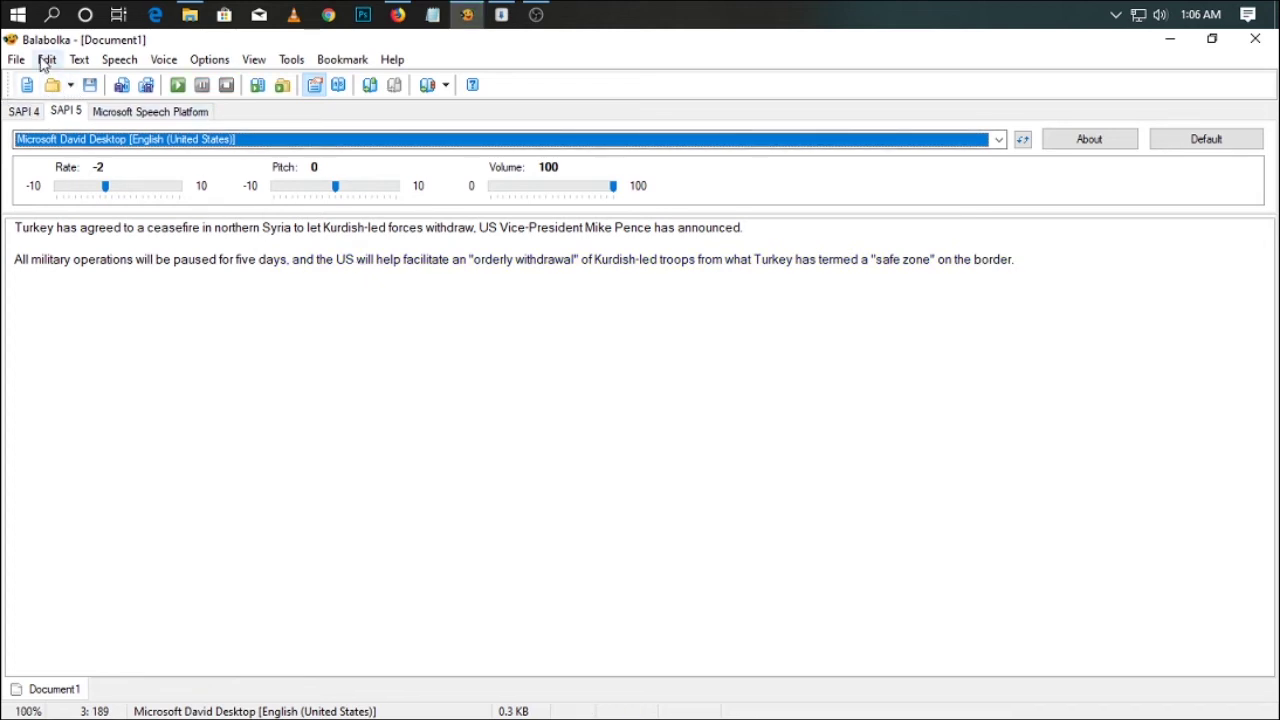
Step: View the documents on the Desktop available to open in Balabolka, and close the file browser without opening any
click(56, 86)
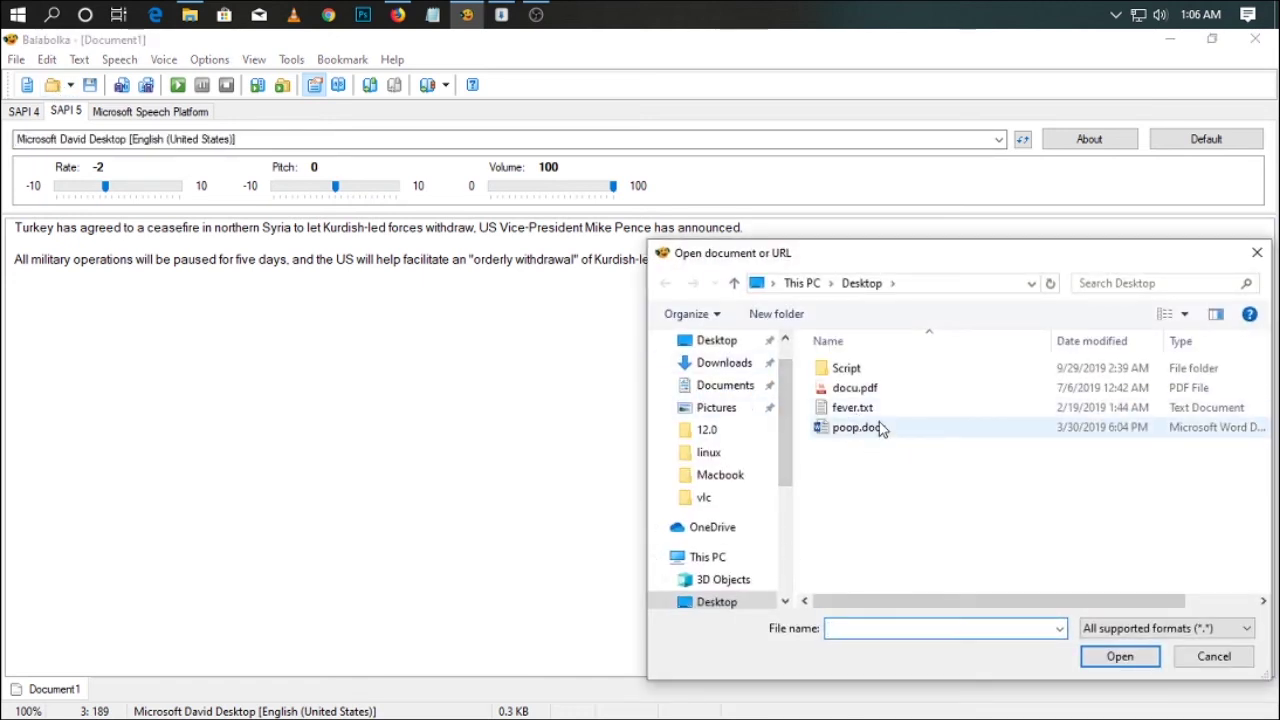
click(1234, 665)
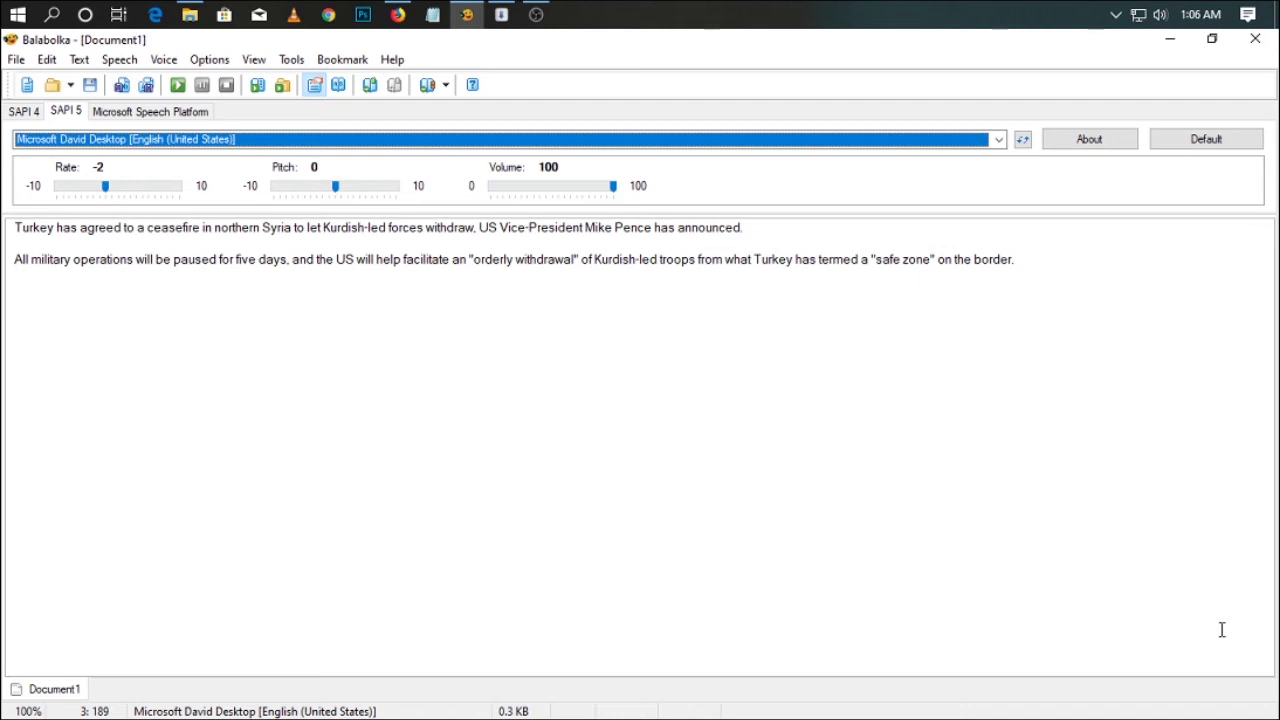